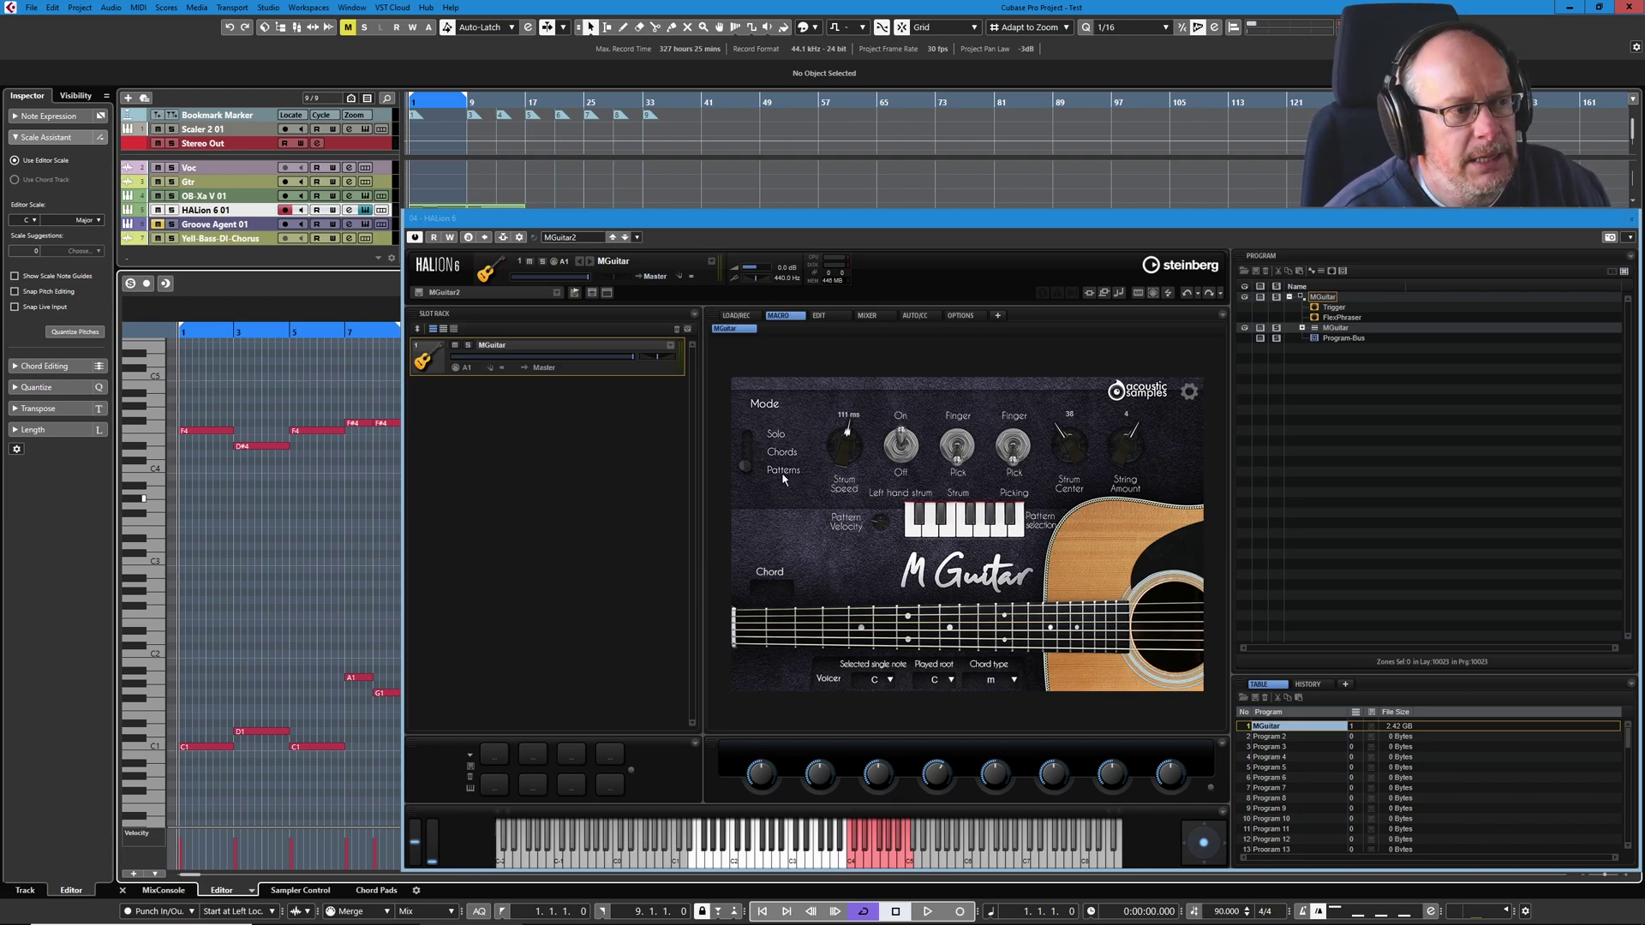
- Try M Guitar's Chords mode, return it to Patterns mode, and start playback
click(753, 455)
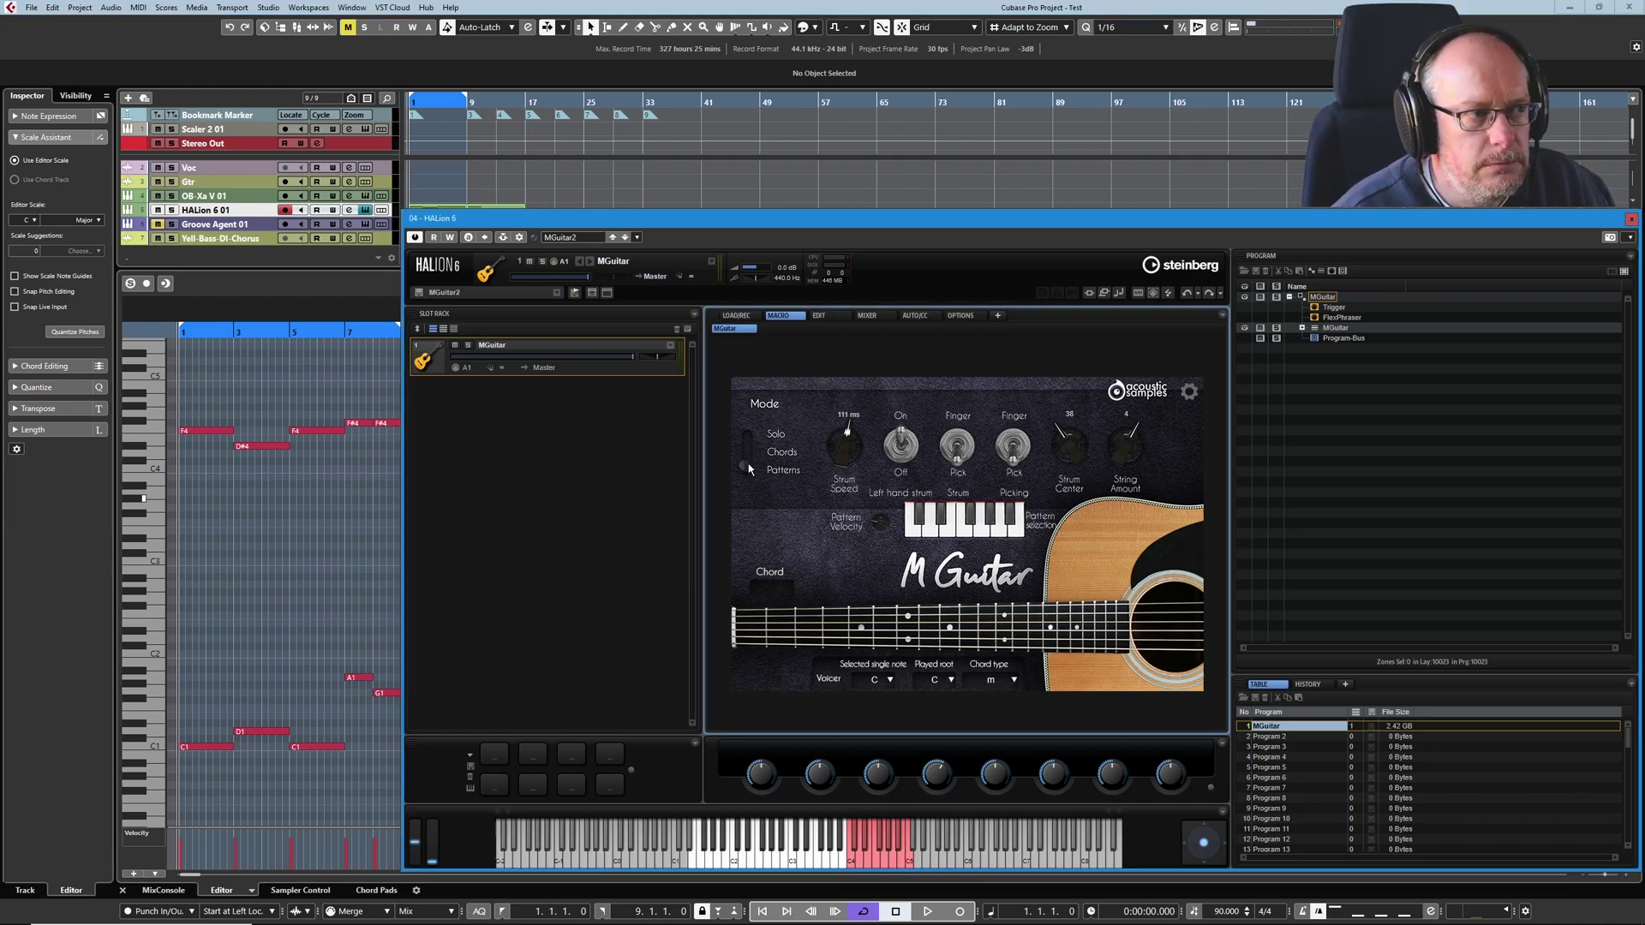
click(749, 462)
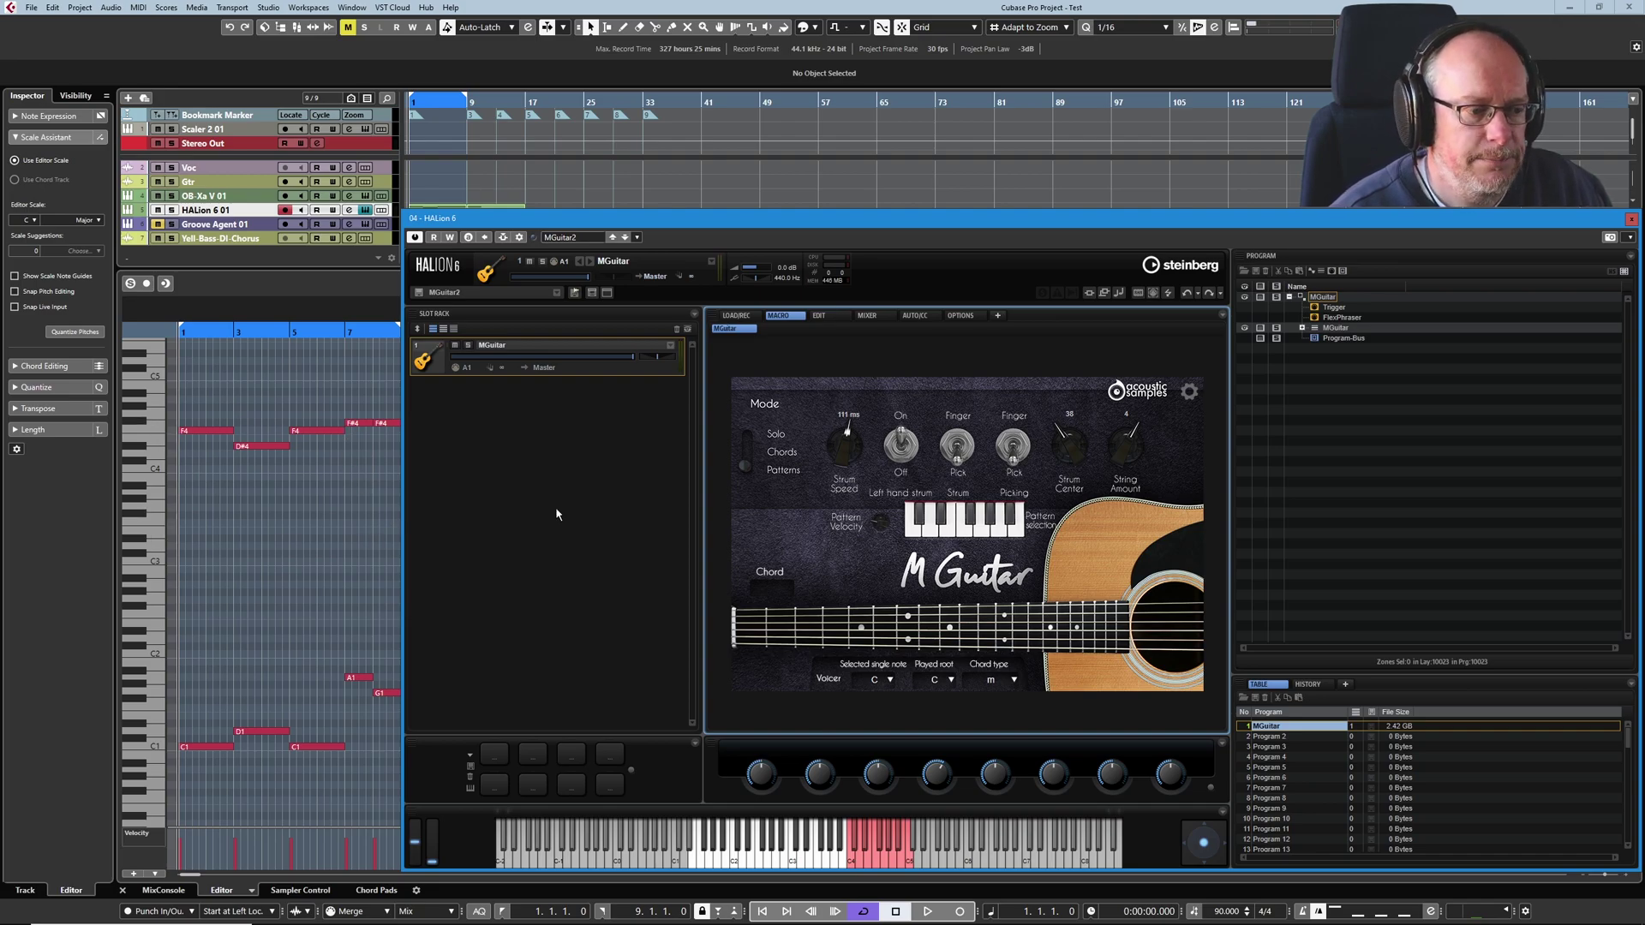
key(space)
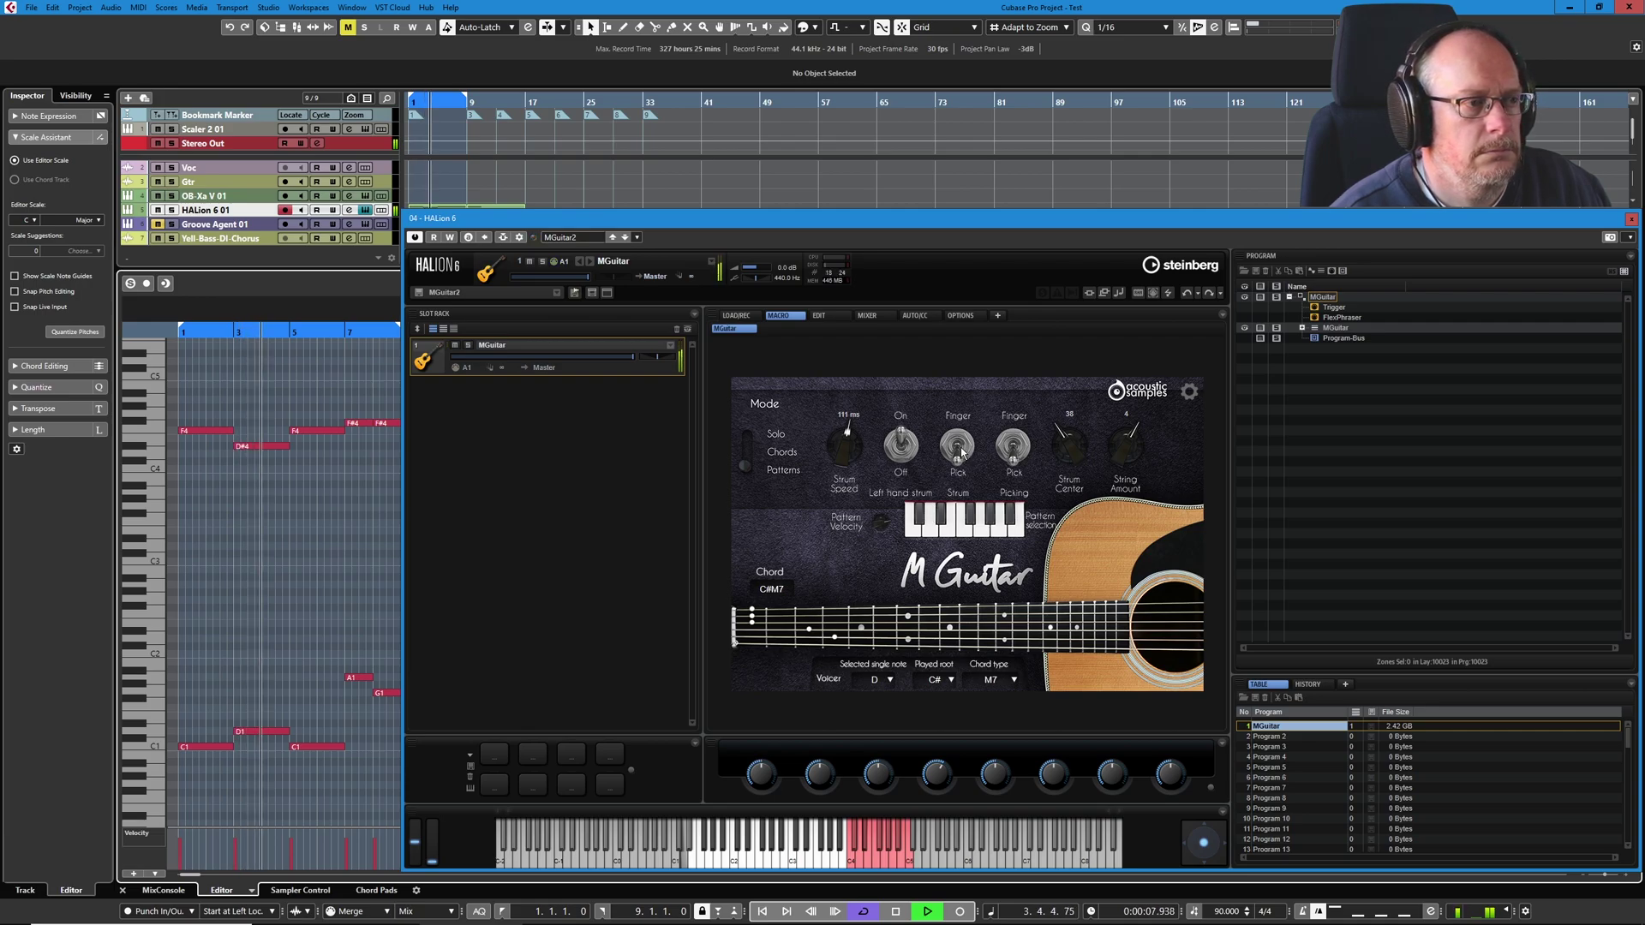
- Lower the strum speed to 88 ms, raise the strum center to 55, then stop playback
click(1008, 441)
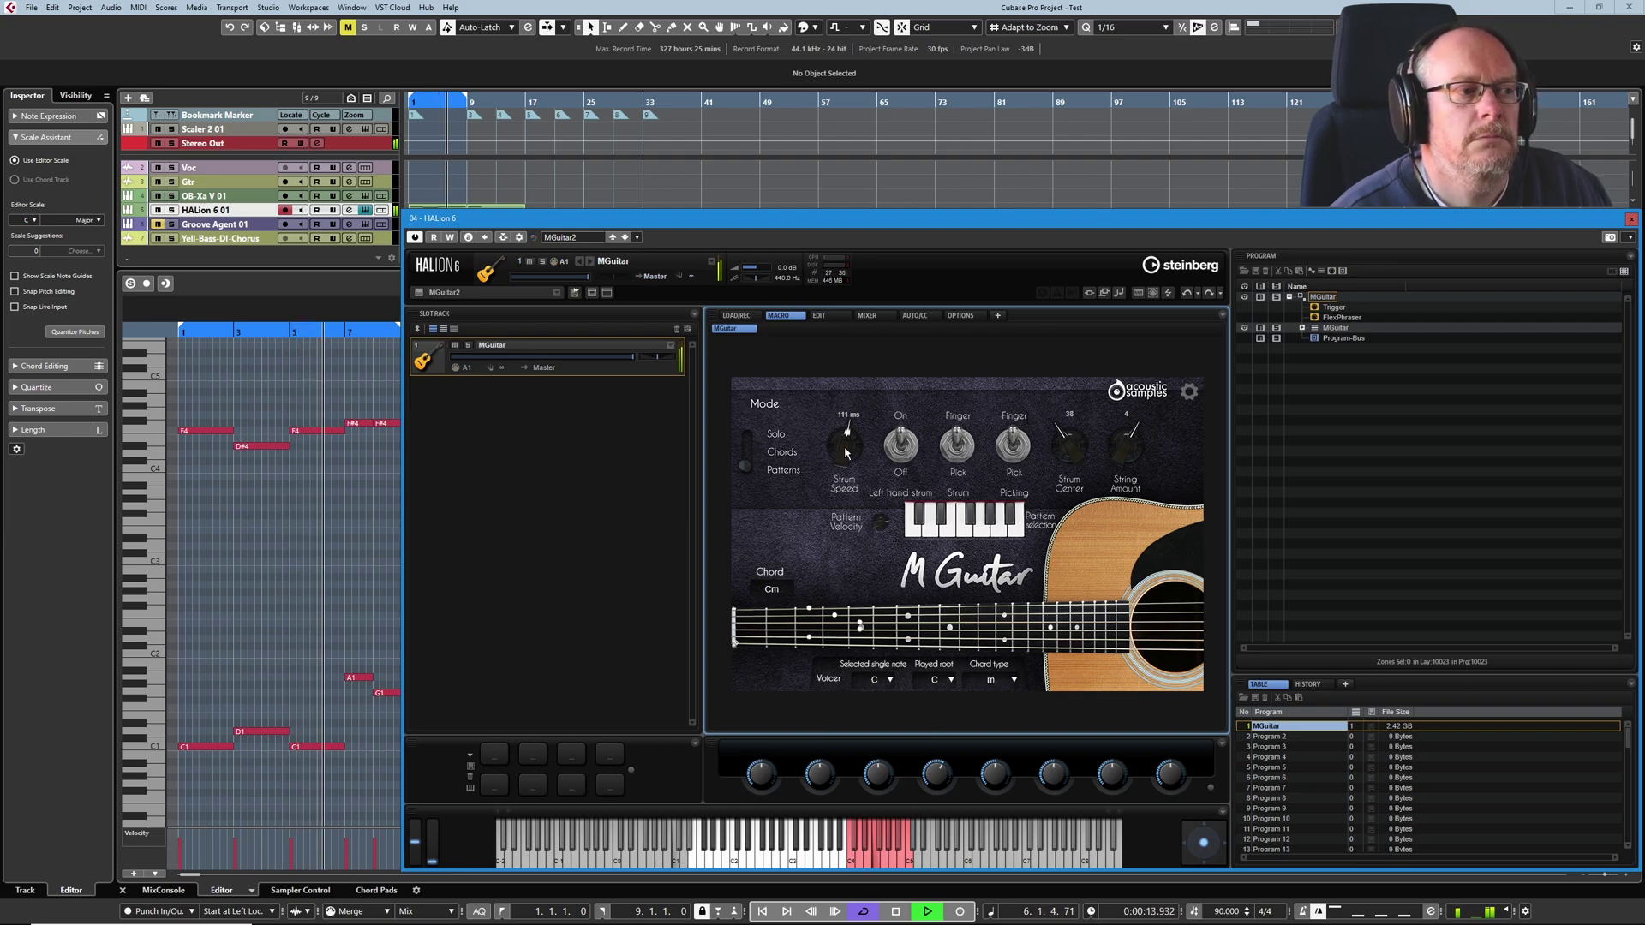
drag(849, 447, 850, 456)
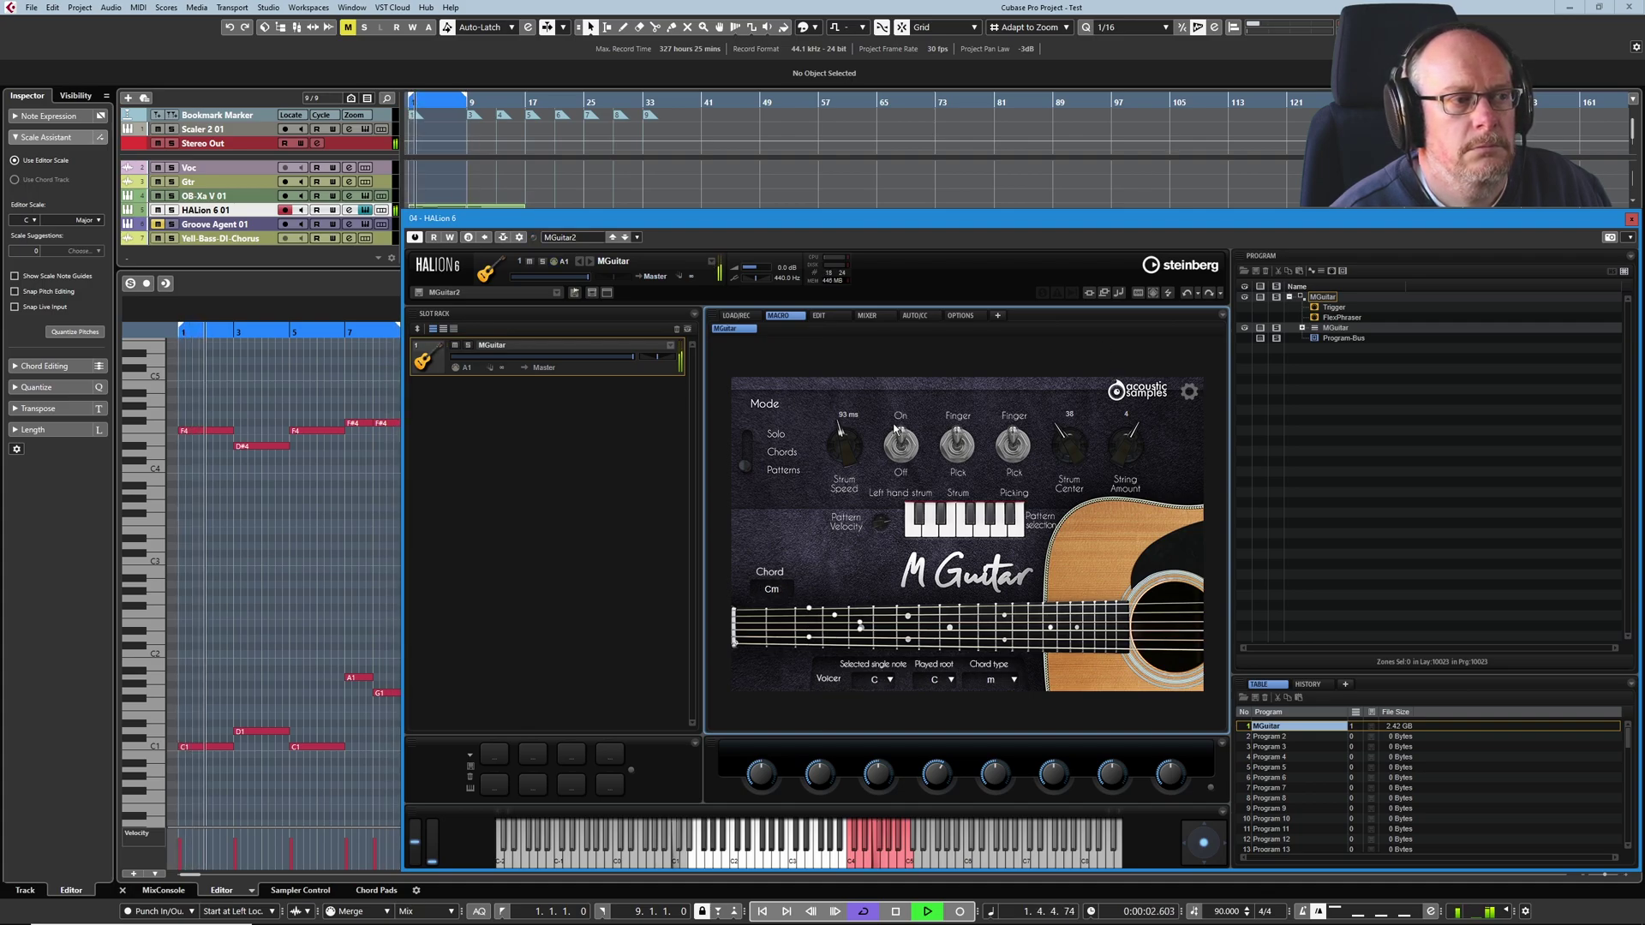
drag(847, 449, 851, 464)
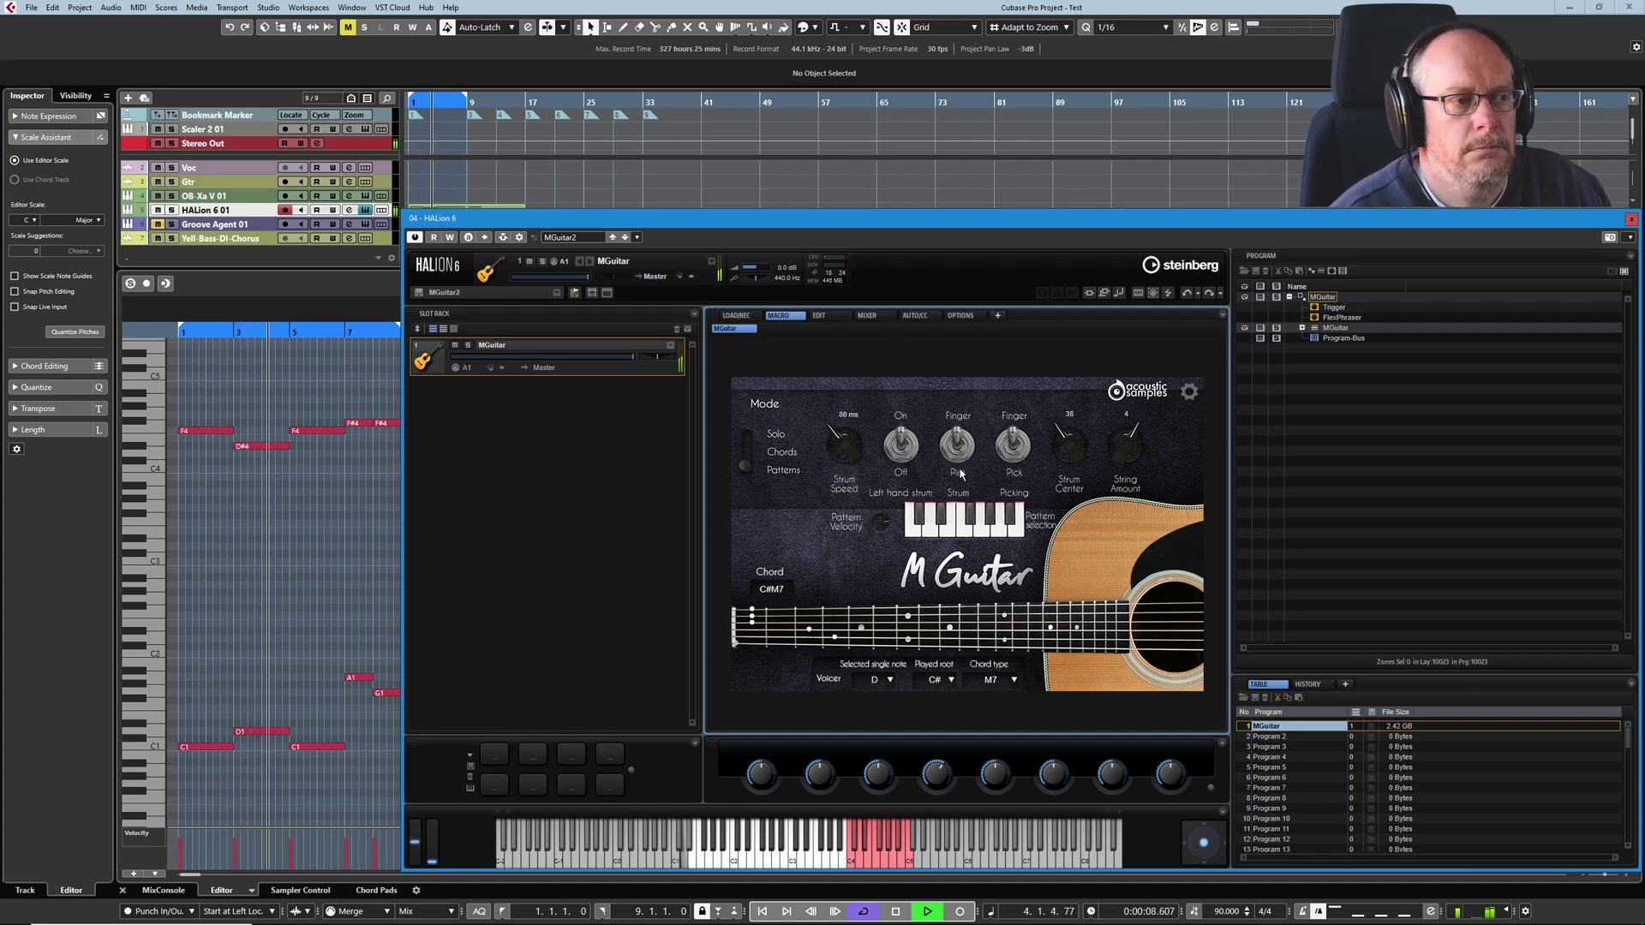
drag(1079, 443, 1128, 442)
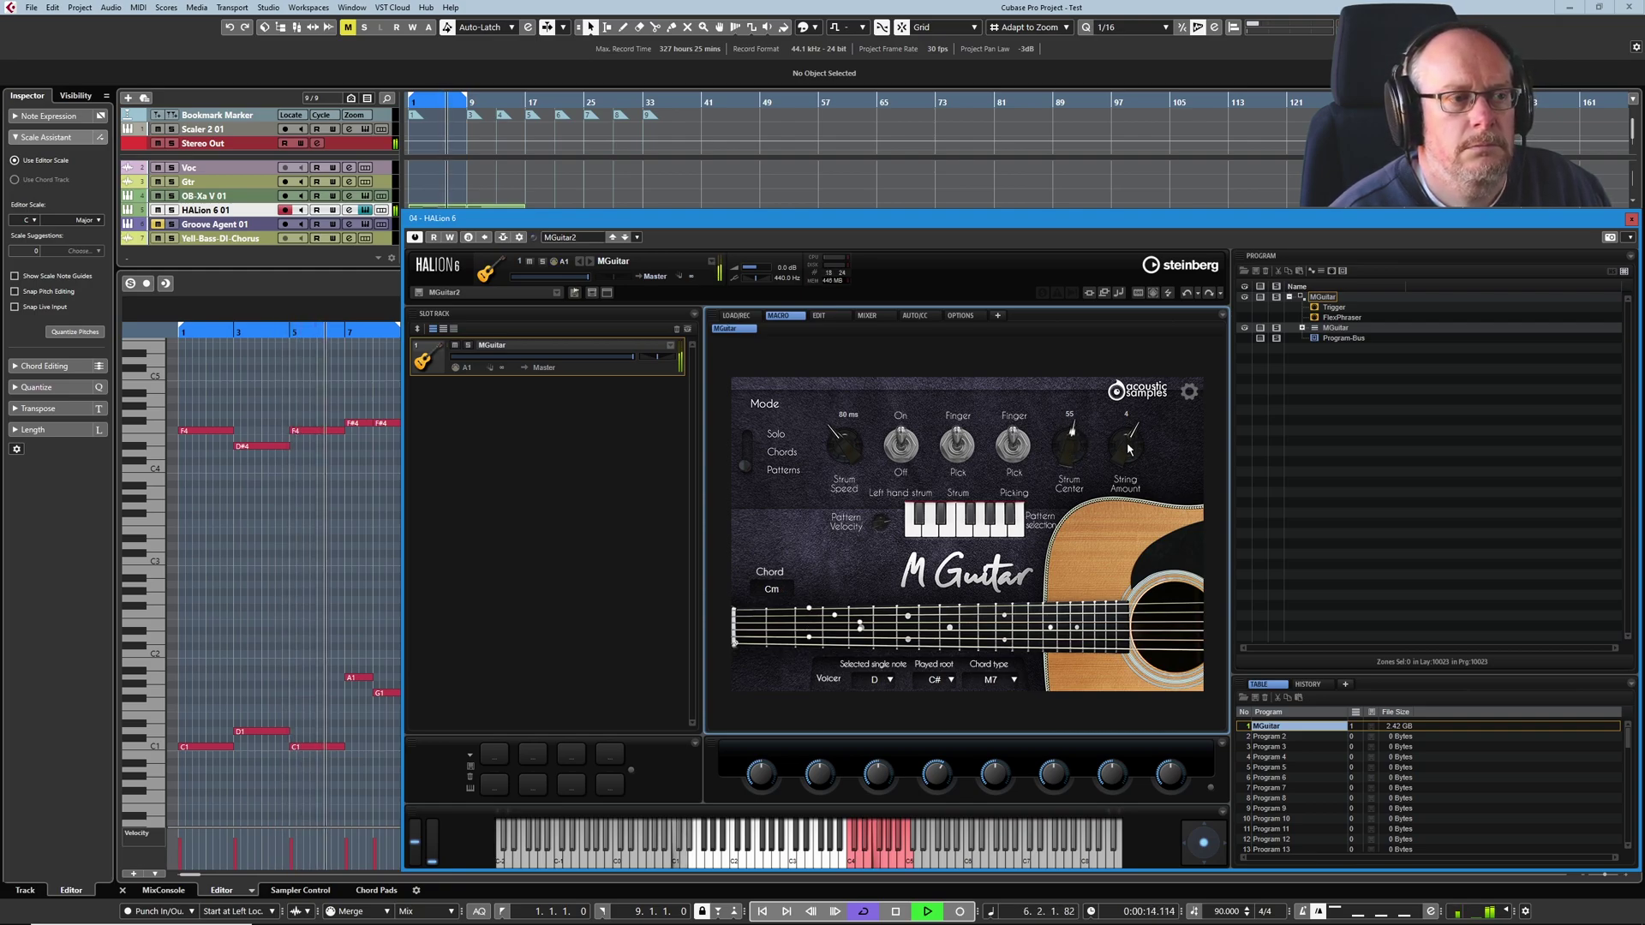
click(894, 913)
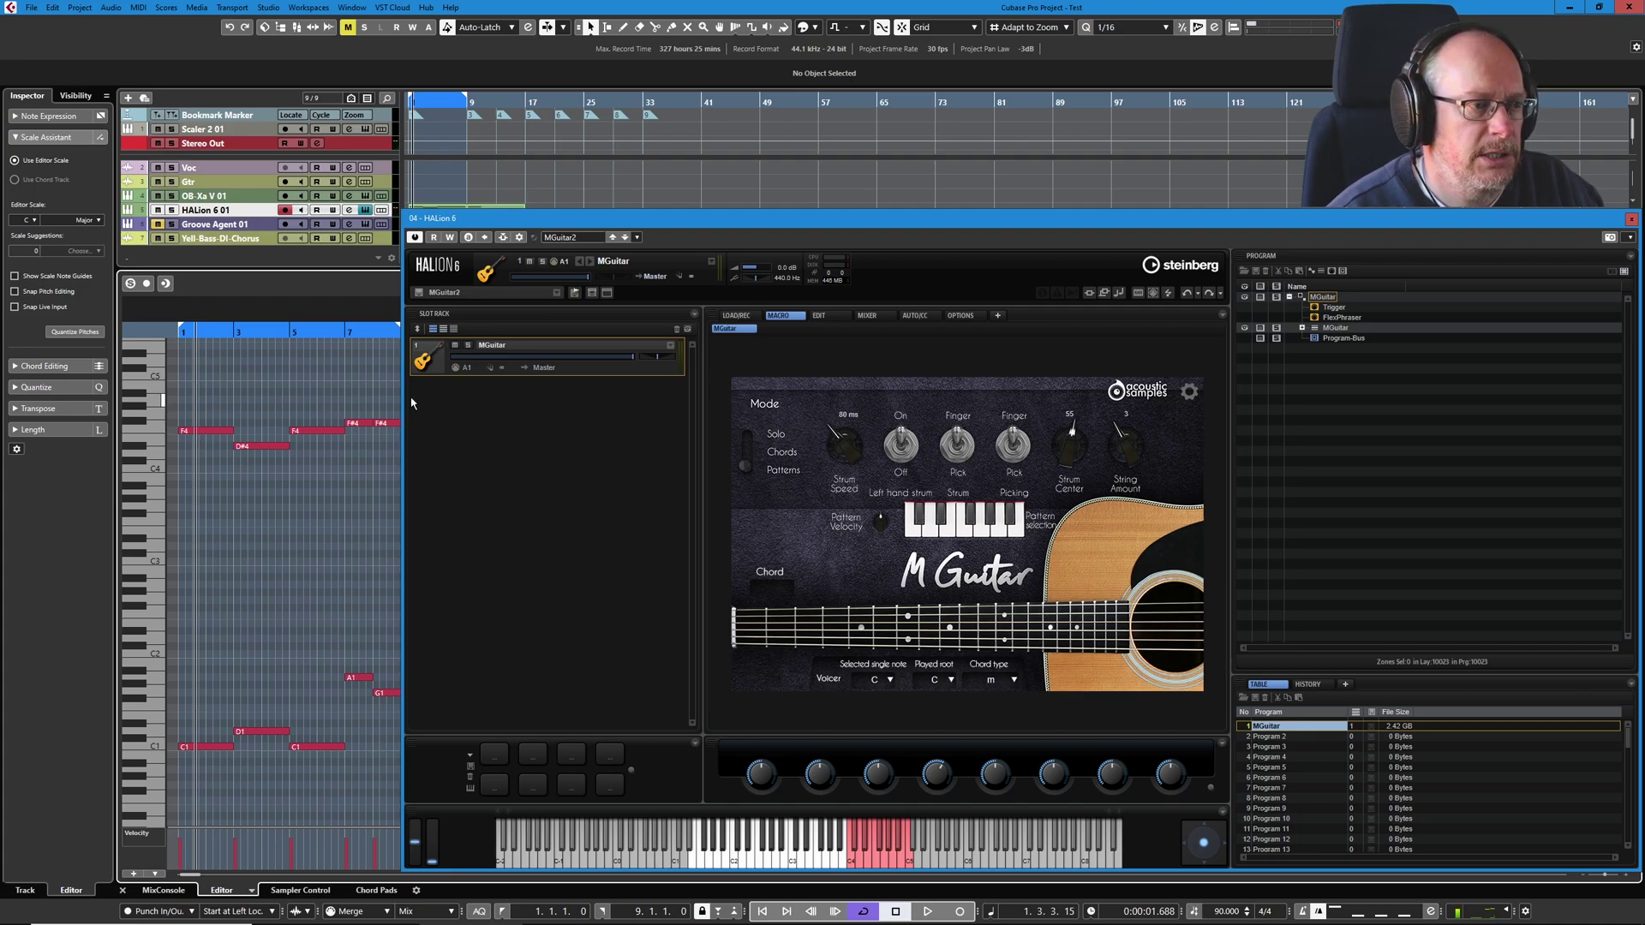
click(968, 535)
mouse_move(994, 546)
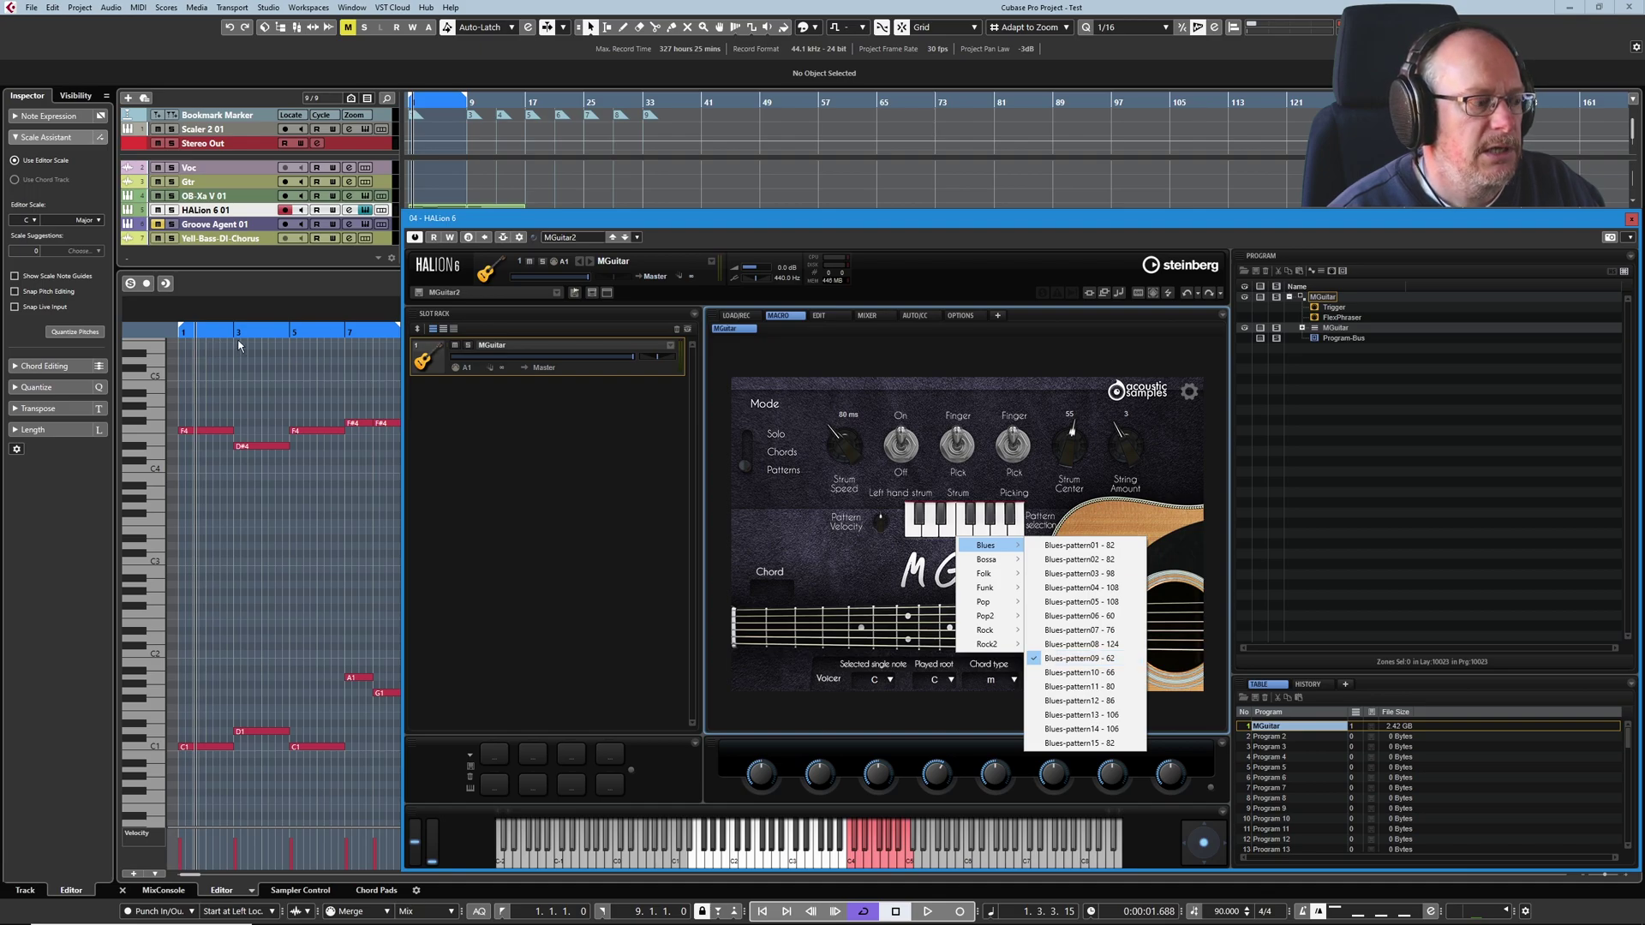
- Loop the part to end at bar 3 and audition Blues-pattern10 and Blues-pattern11 while it plays
click(467, 99)
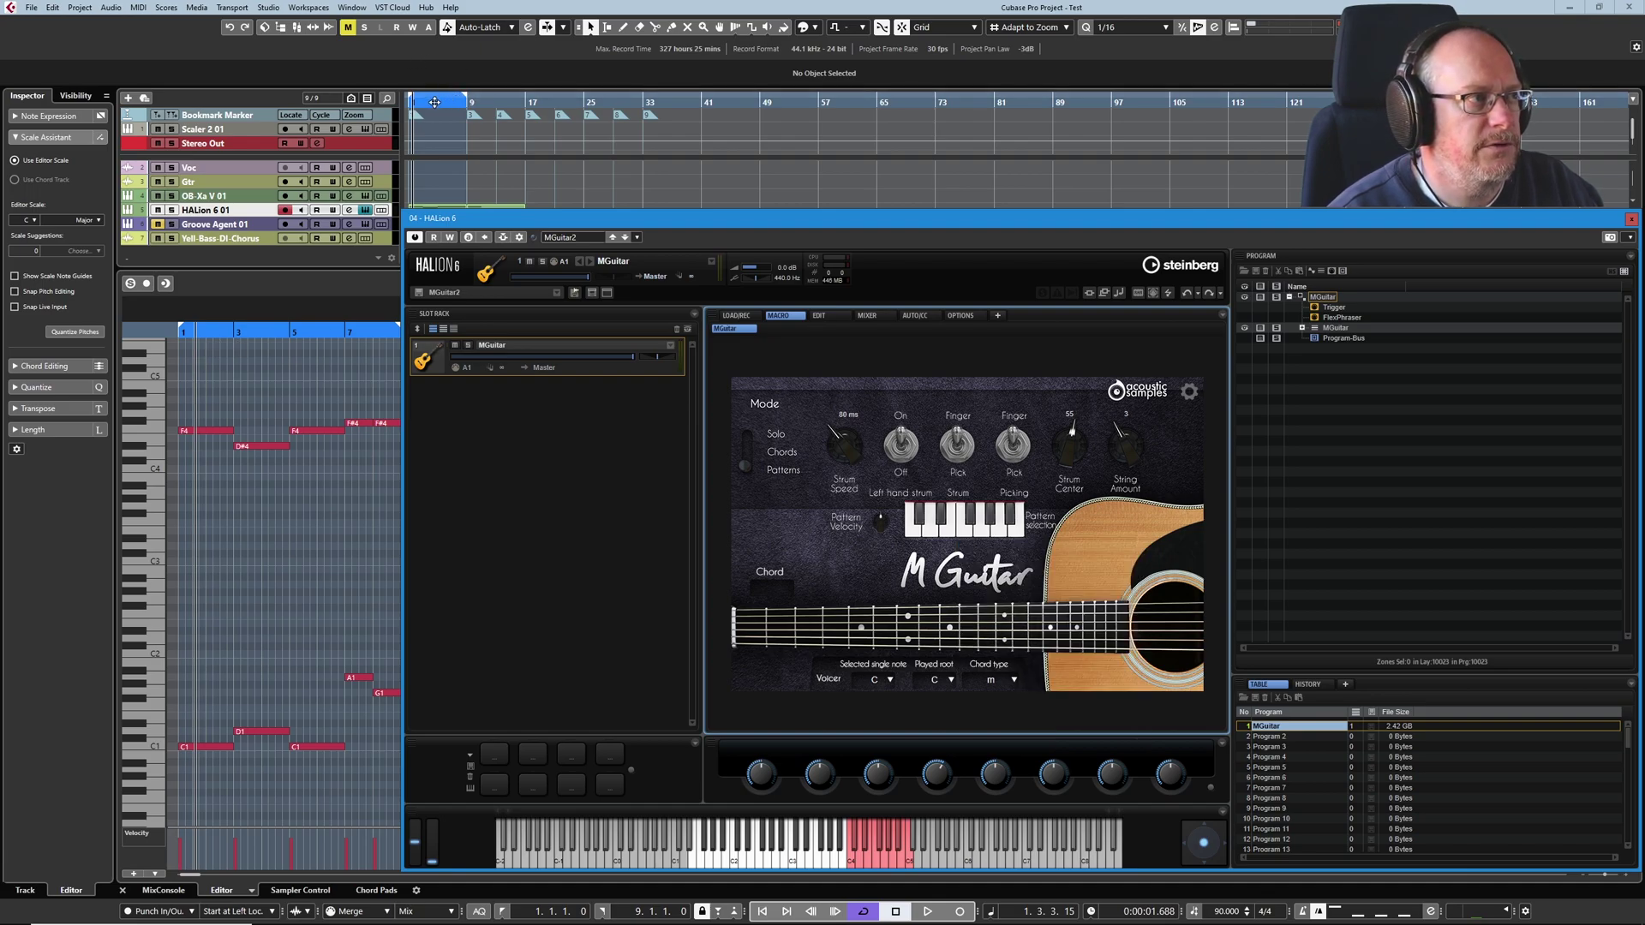
drag(457, 100, 425, 101)
key(space)
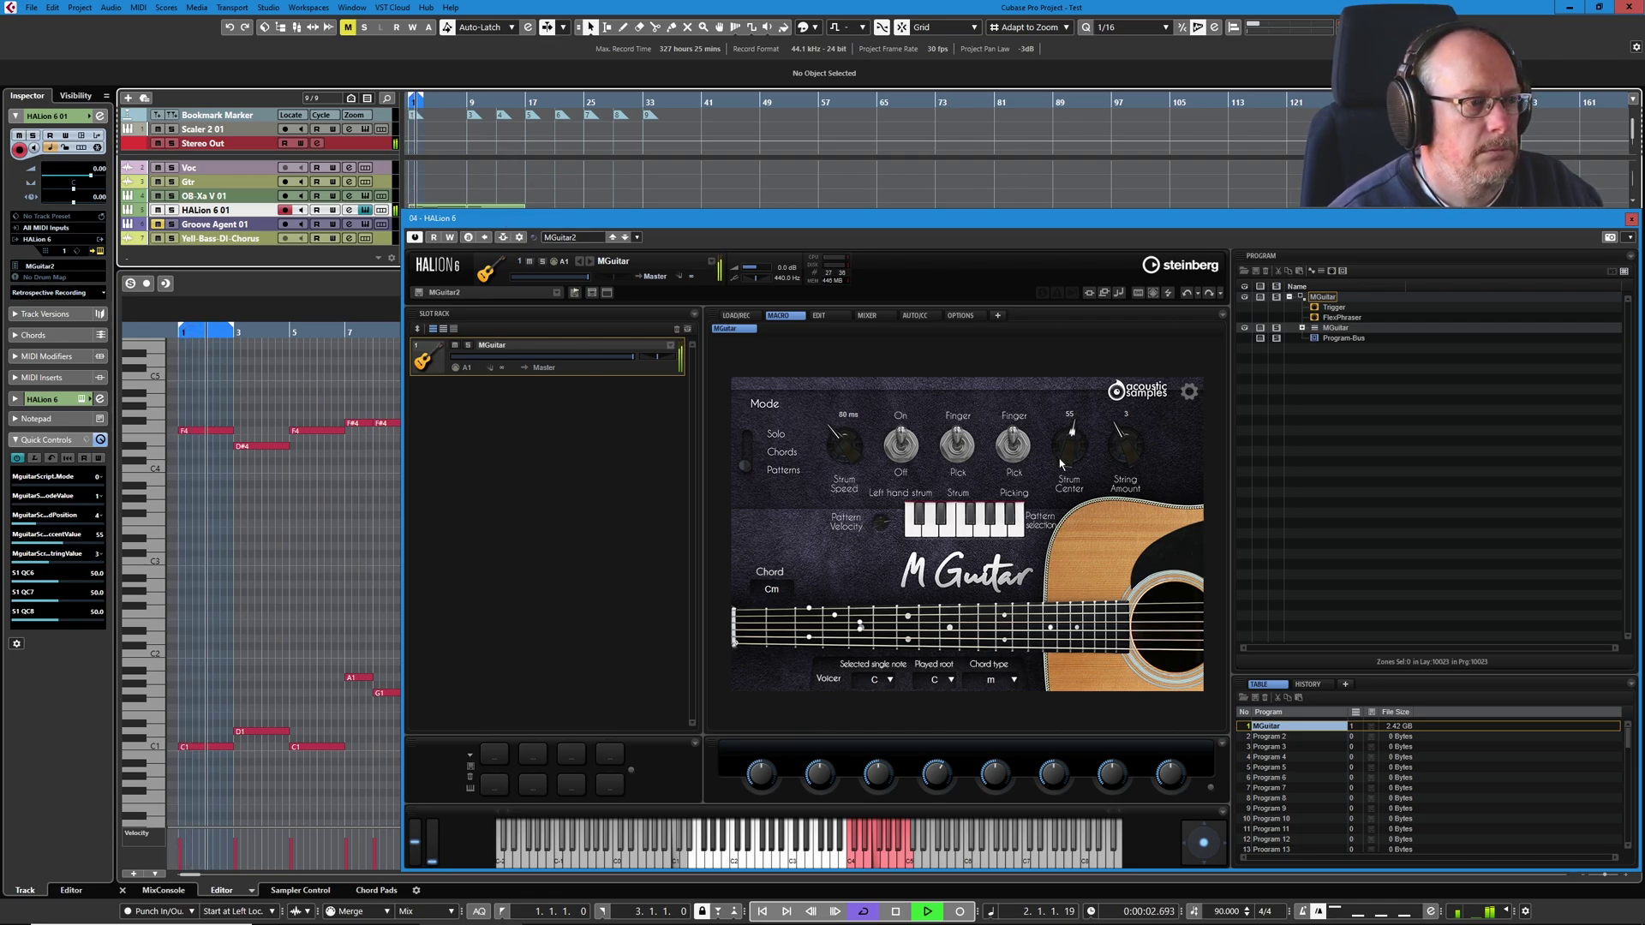
click(960, 531)
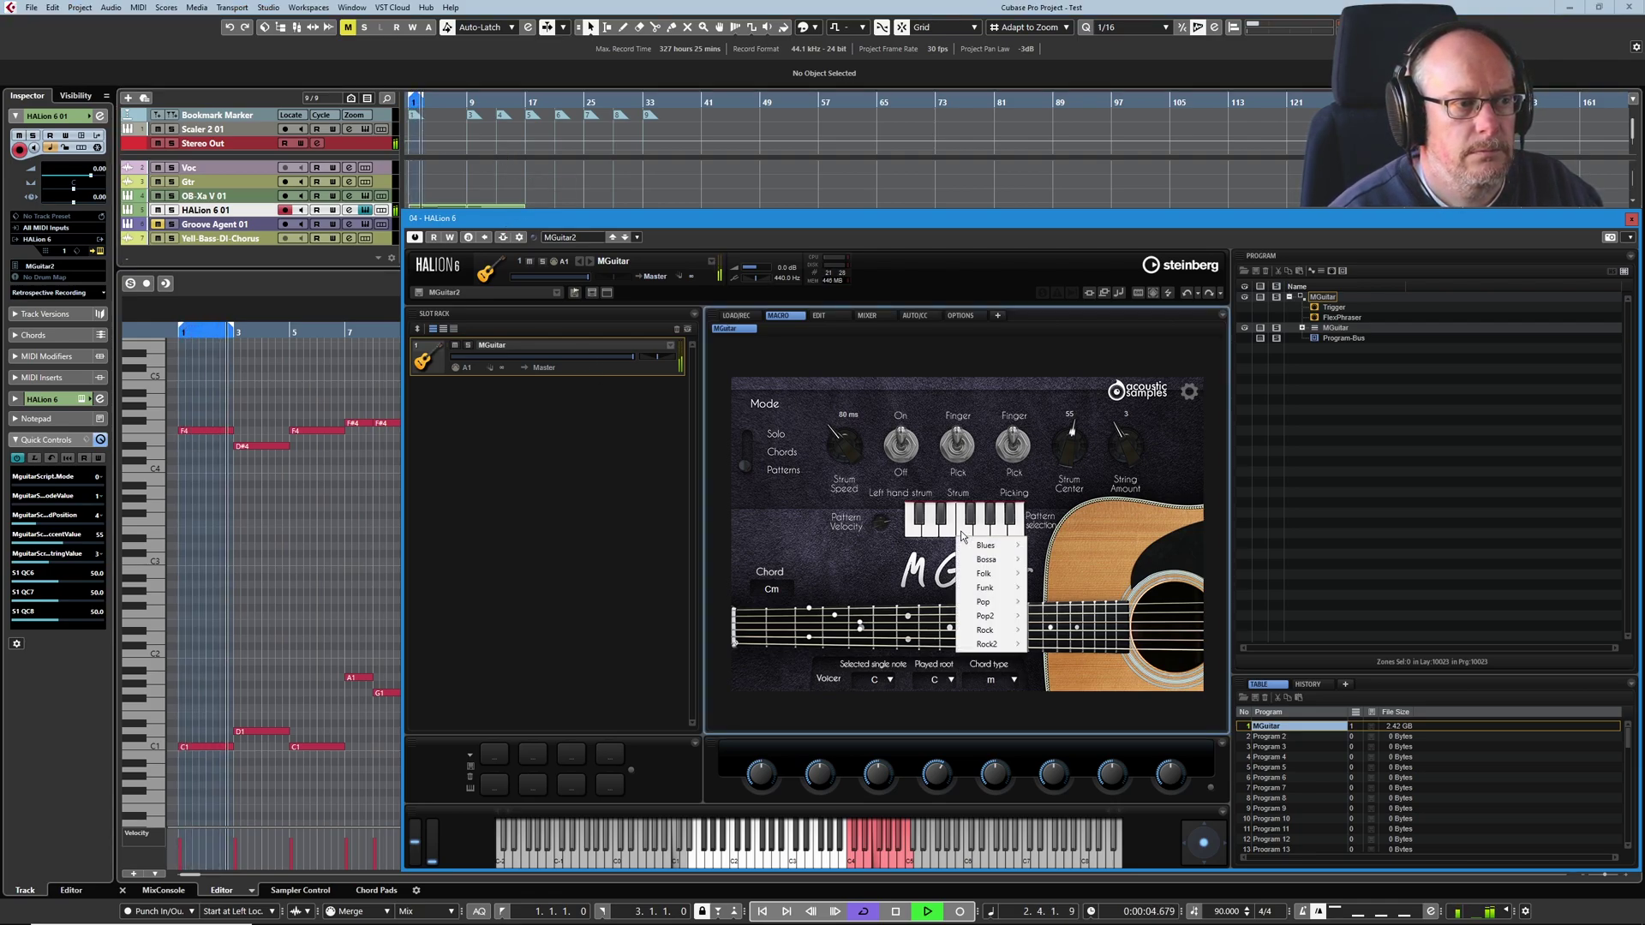
mouse_move(991, 553)
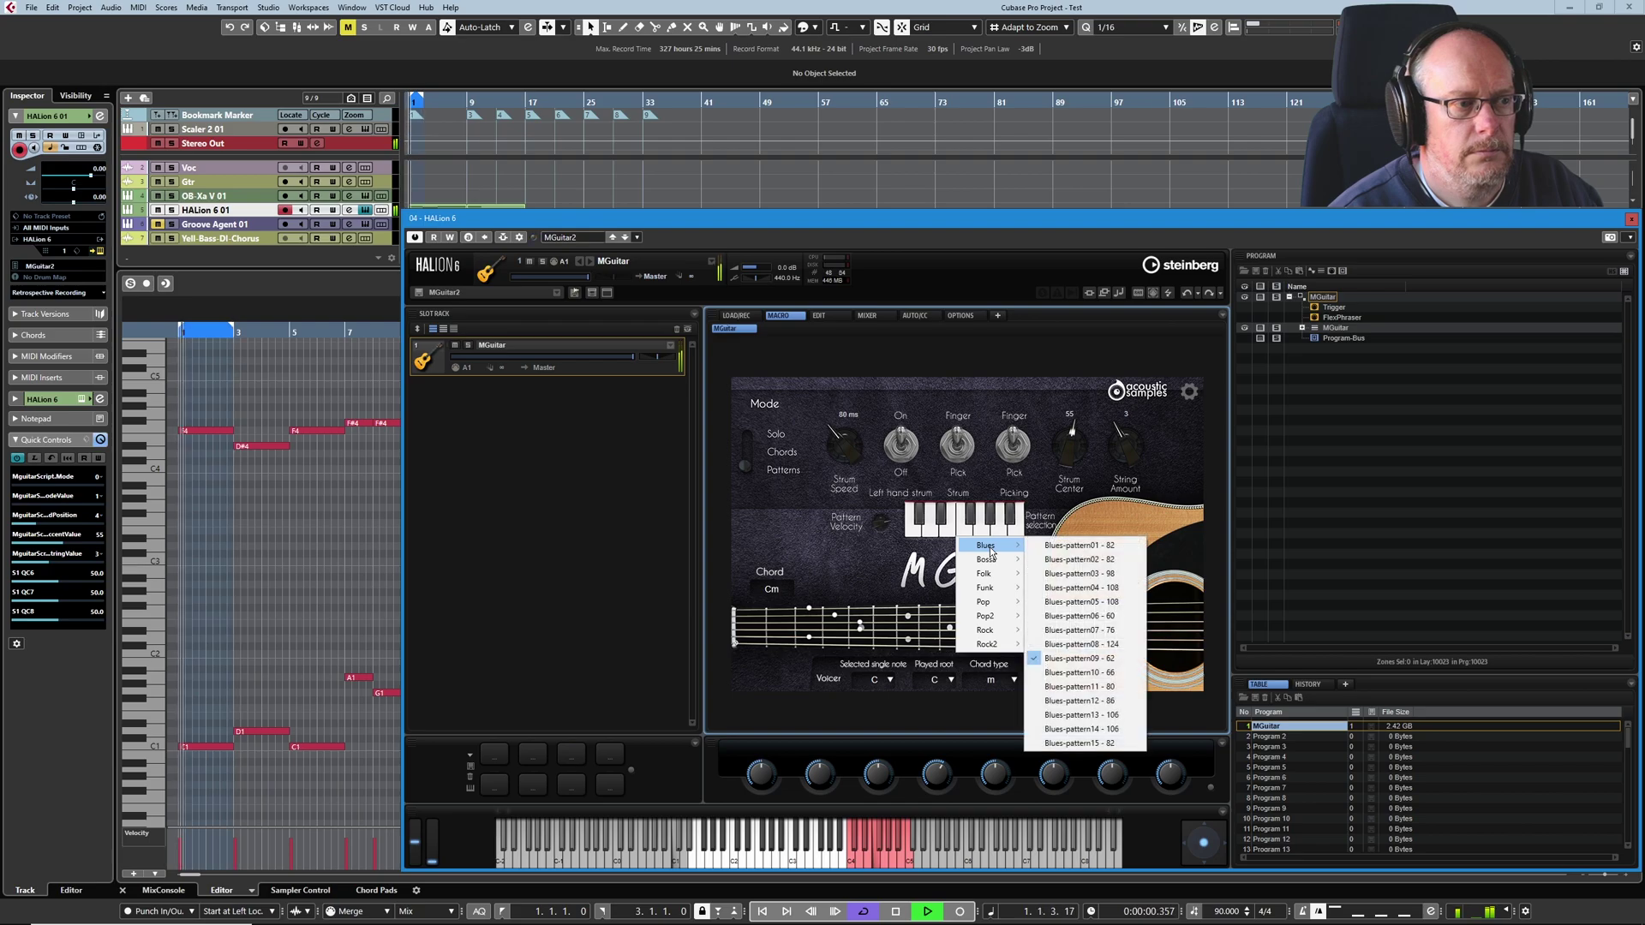
click(1081, 675)
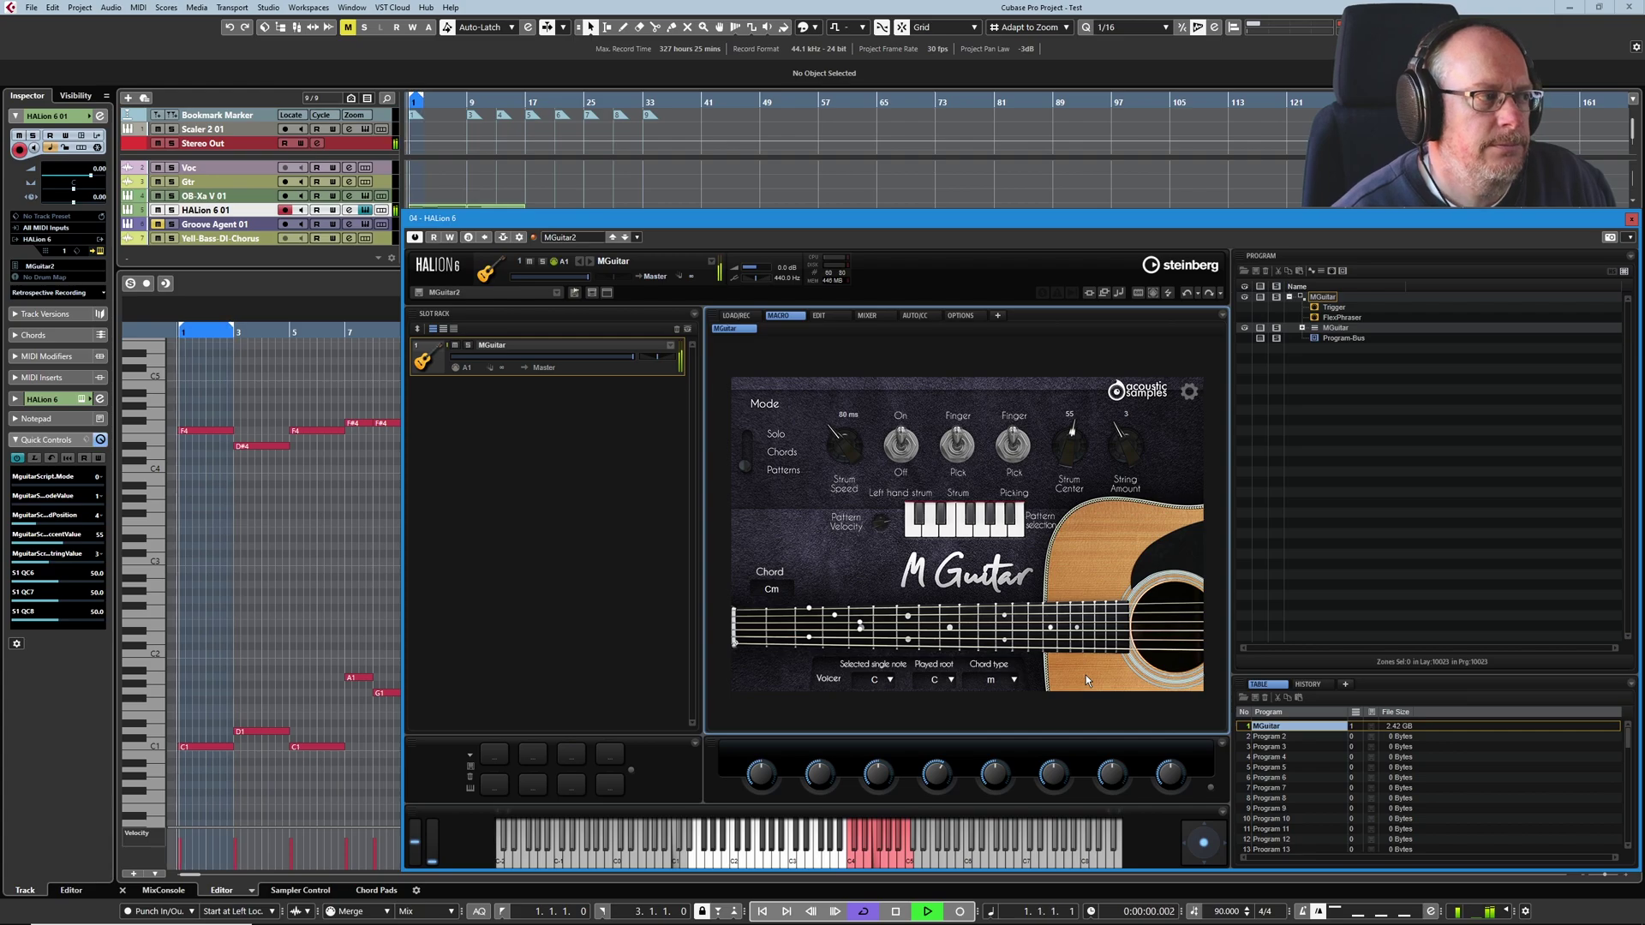
click(964, 532)
mouse_move(992, 546)
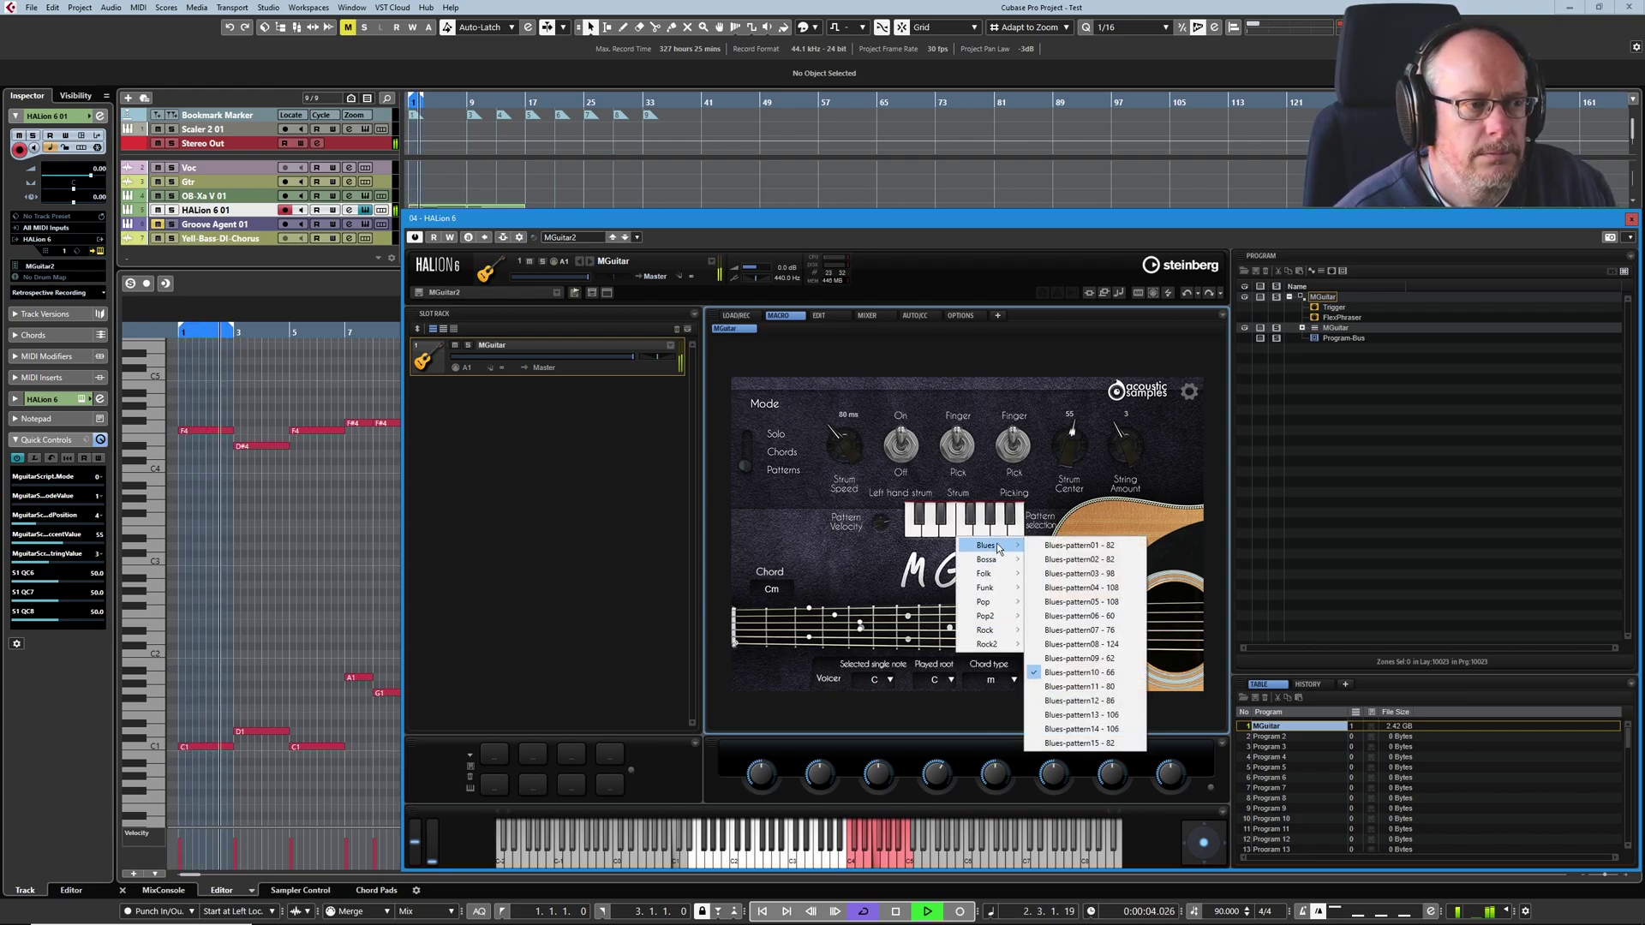
click(1116, 689)
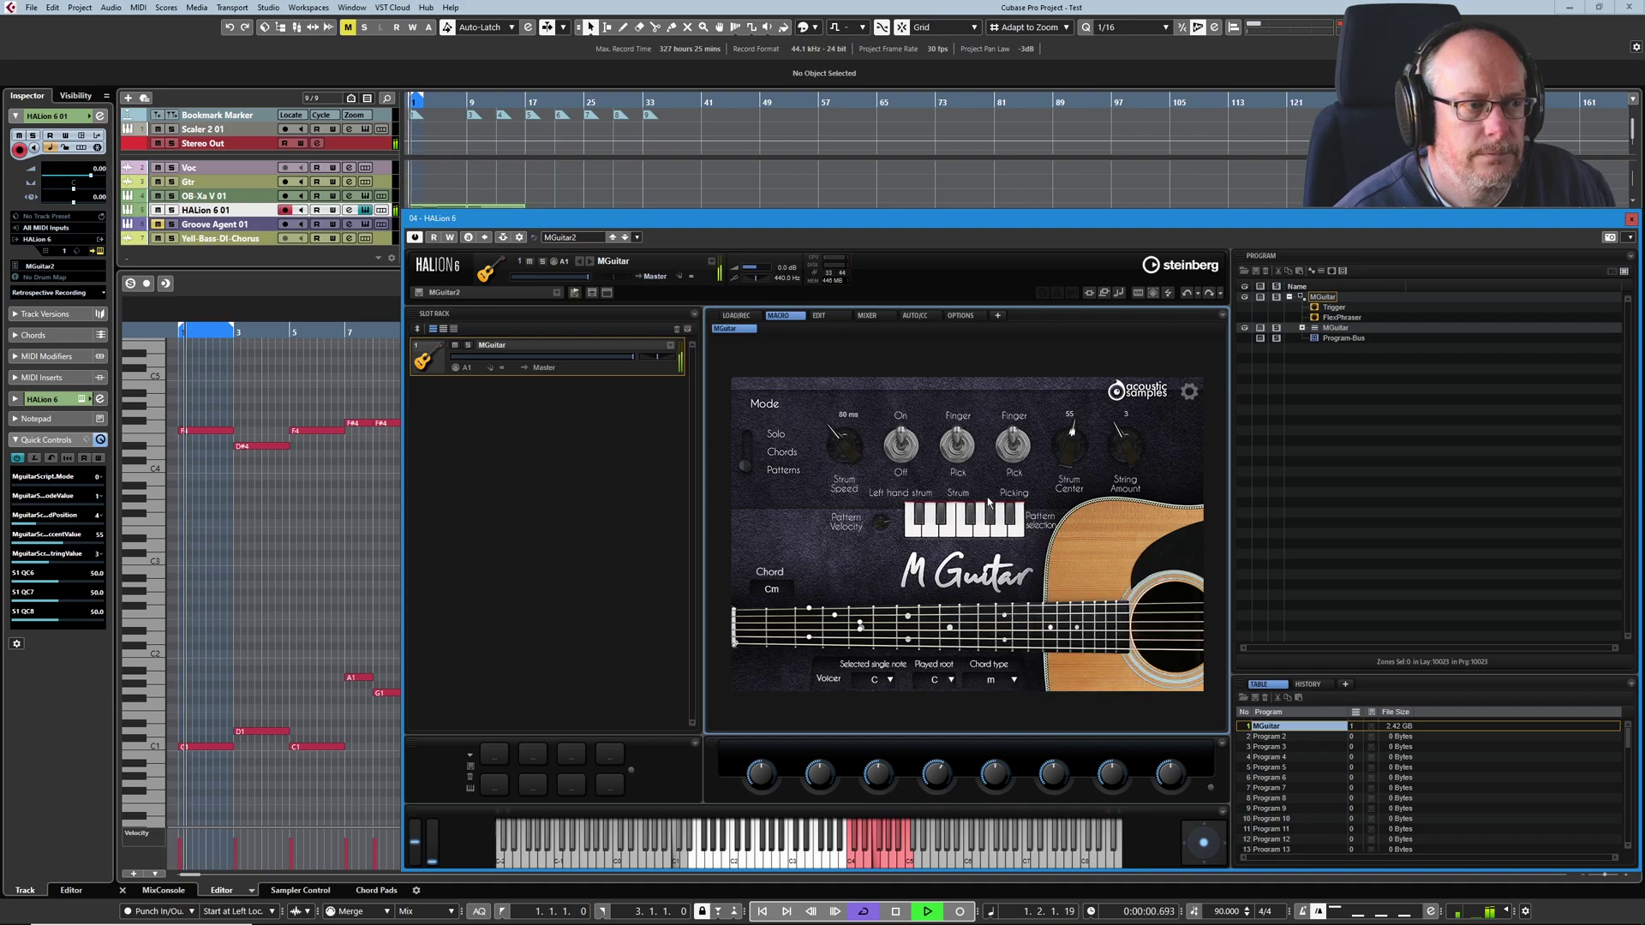
- Audition Bossa-pattern05 and a Folk pattern, then stop playback
click(964, 533)
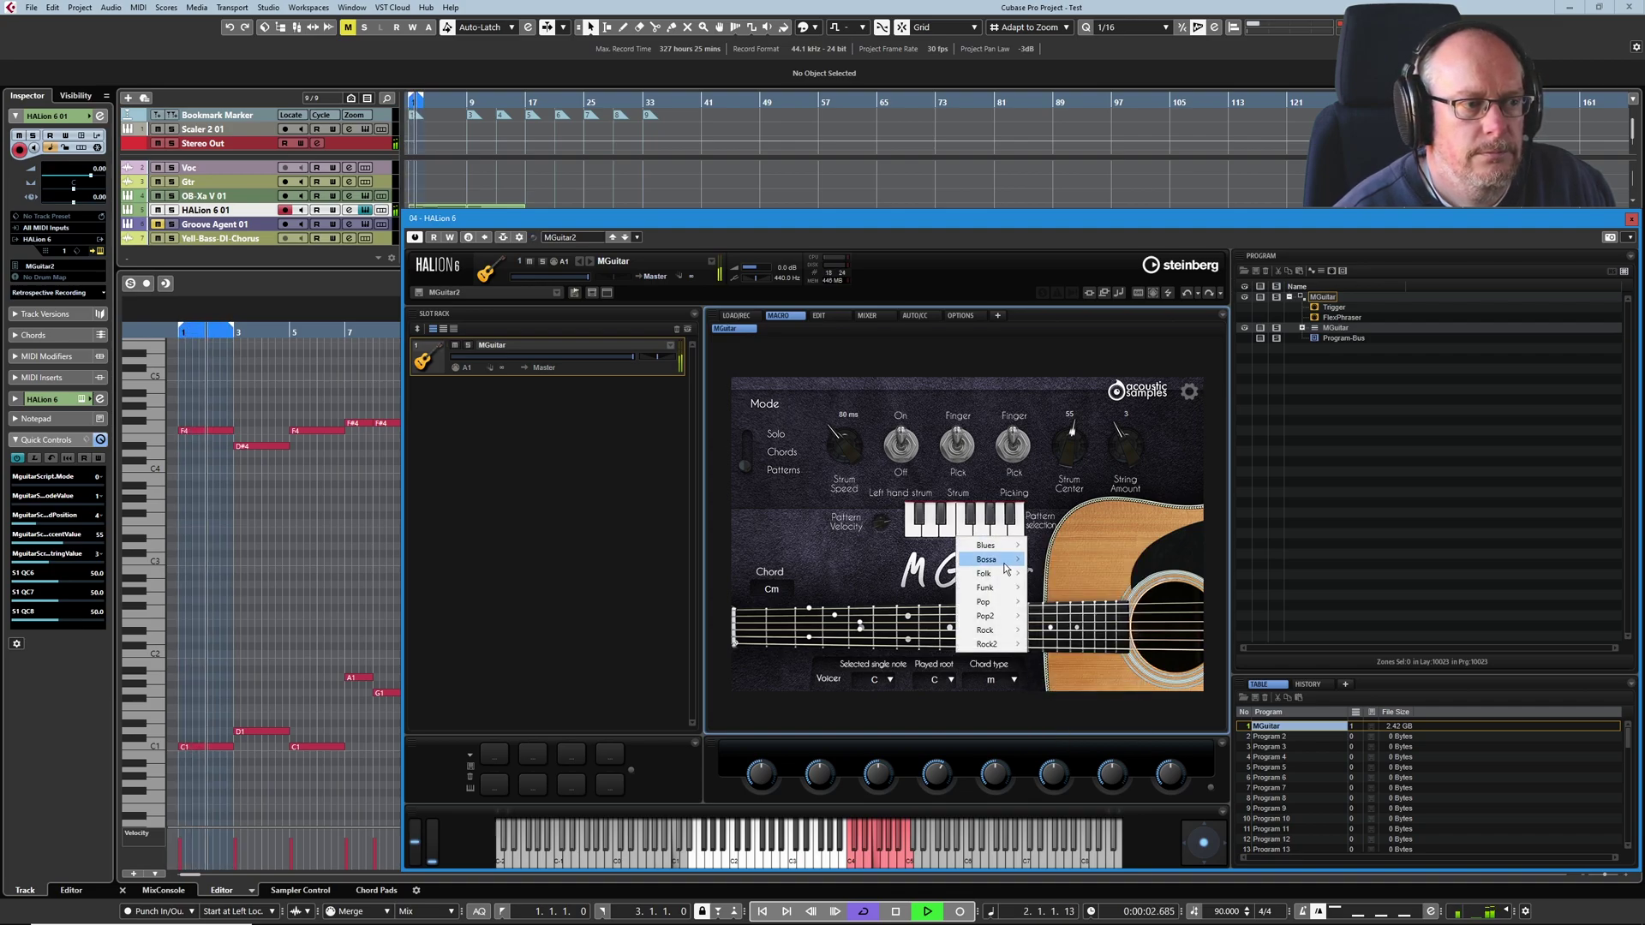
mouse_move(1011, 565)
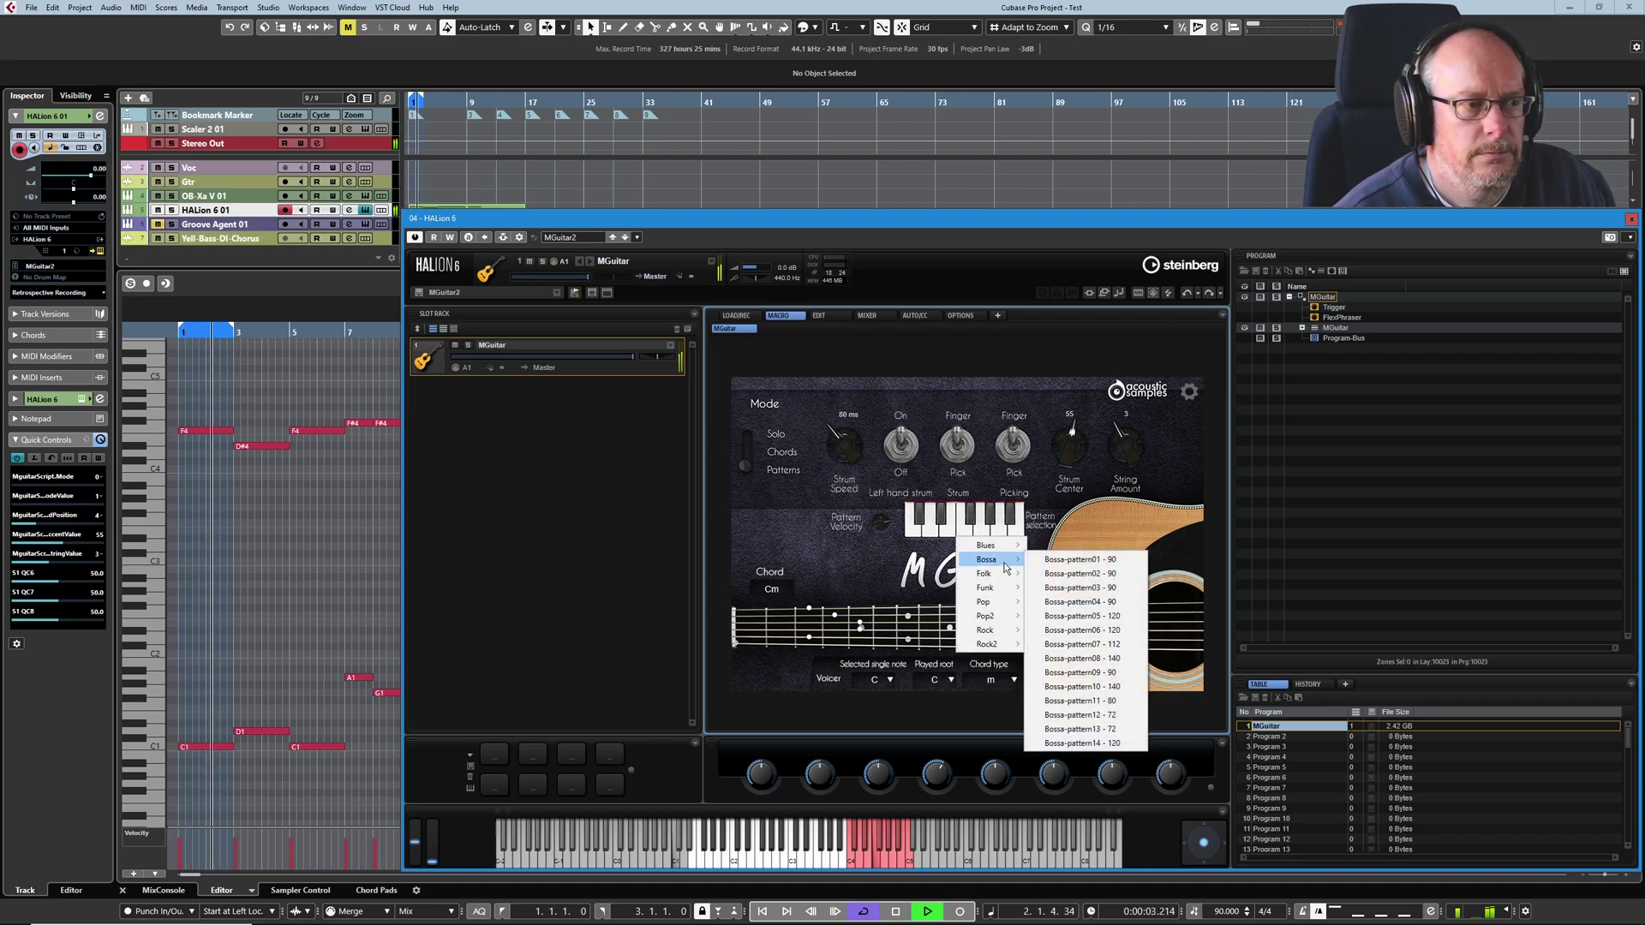
click(1061, 616)
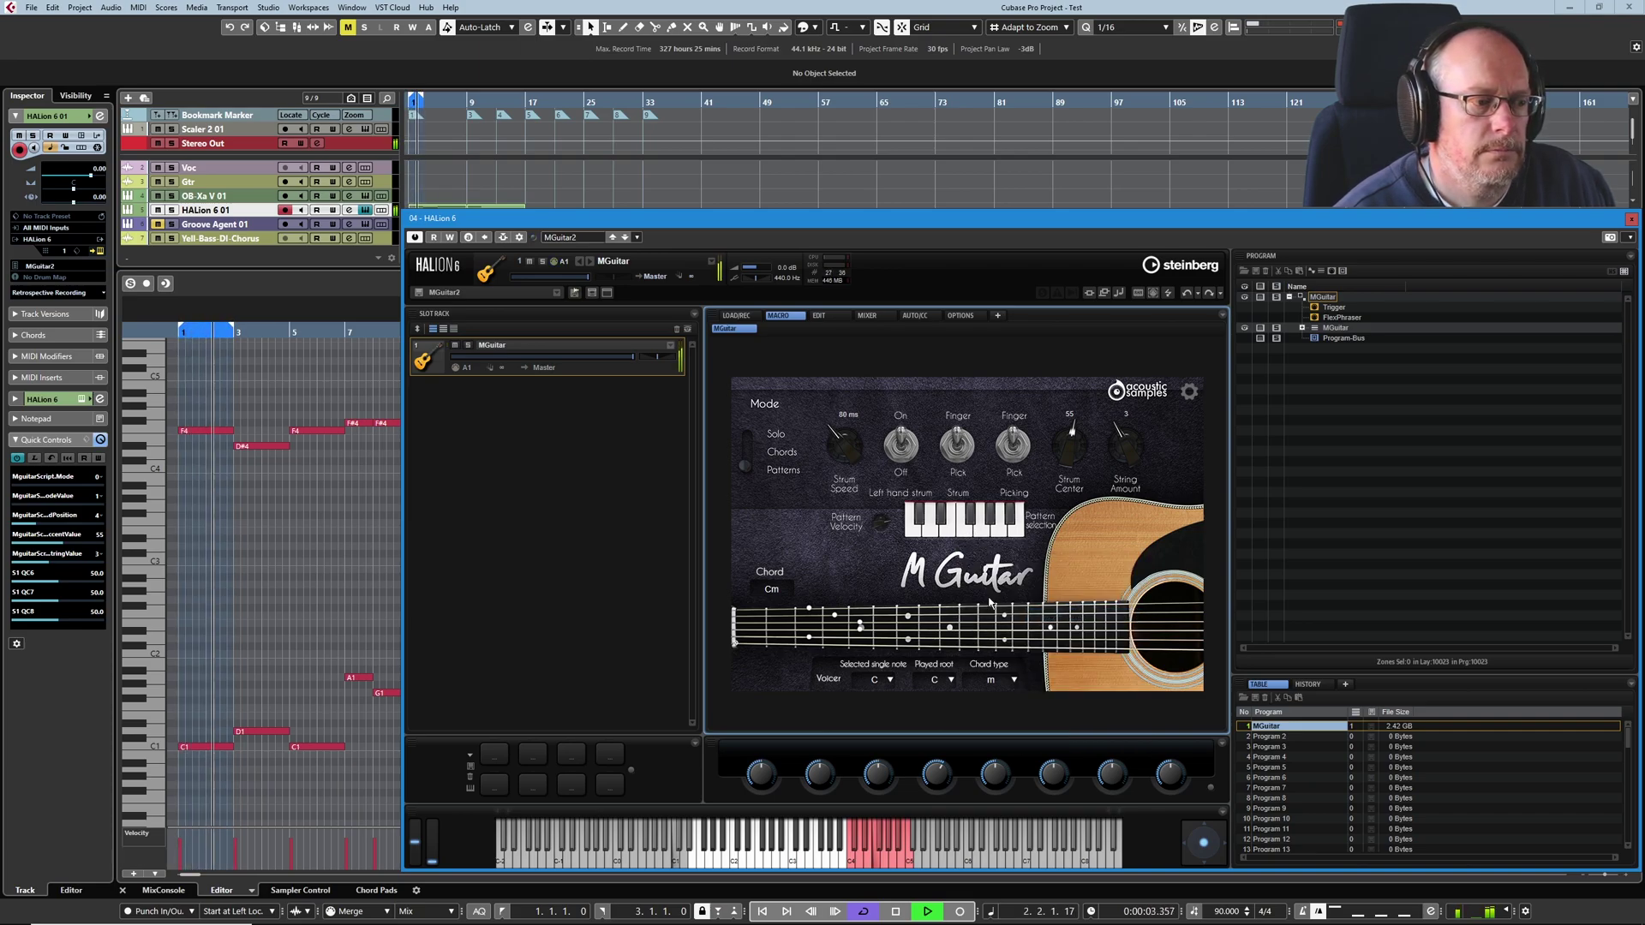
click(958, 544)
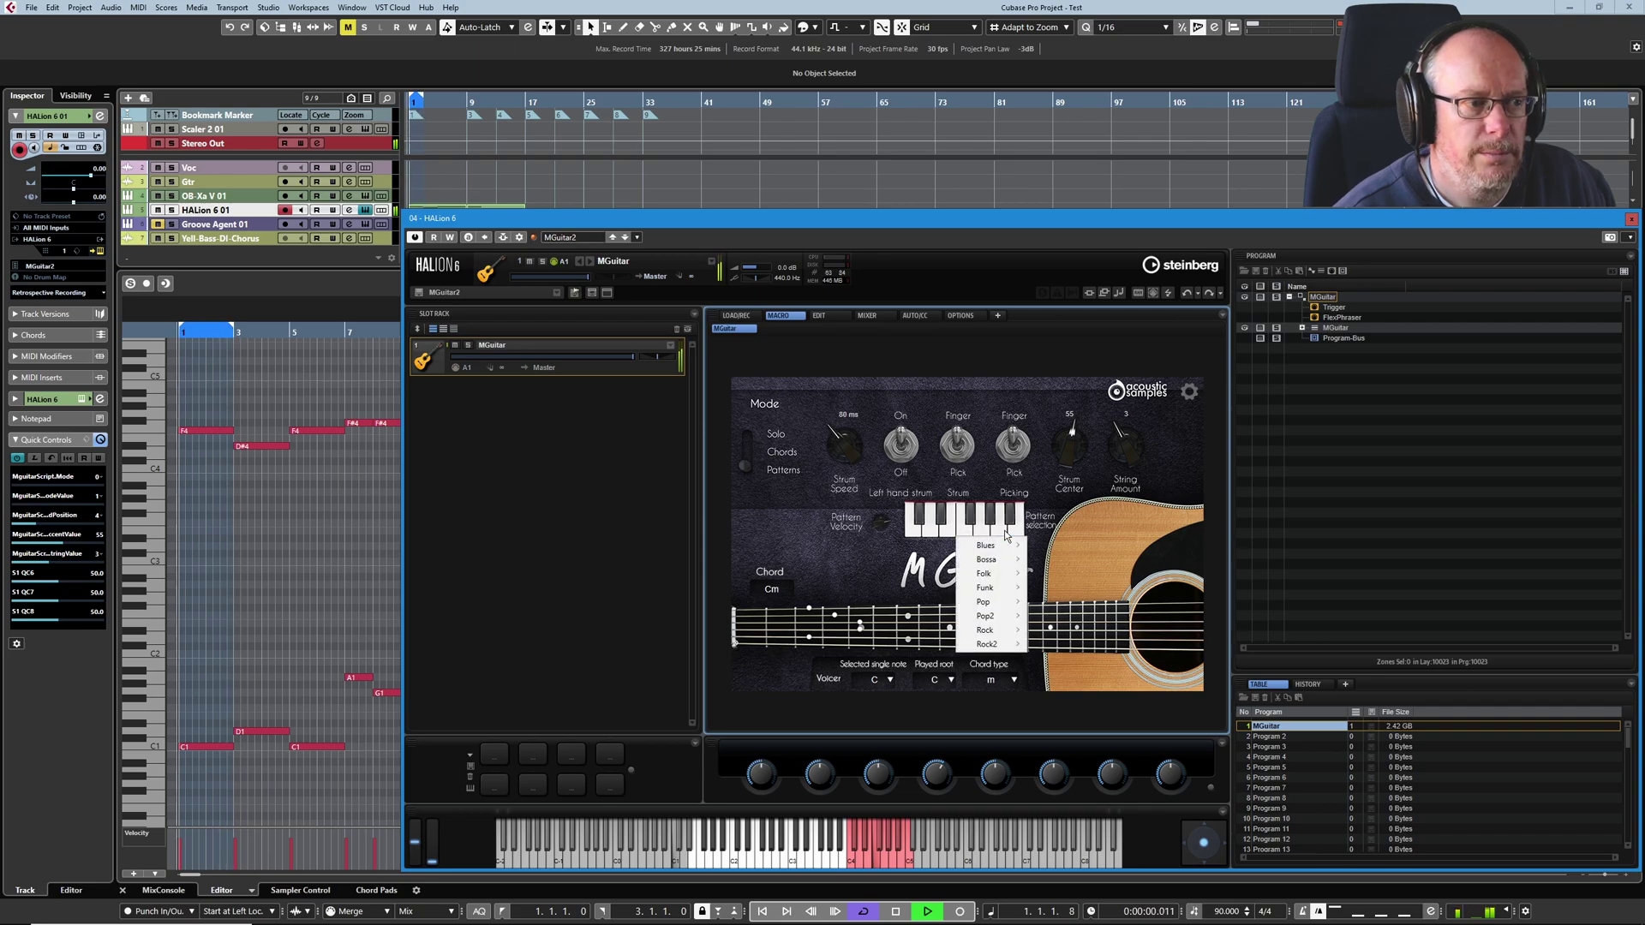
mouse_move(1008, 576)
click(1080, 715)
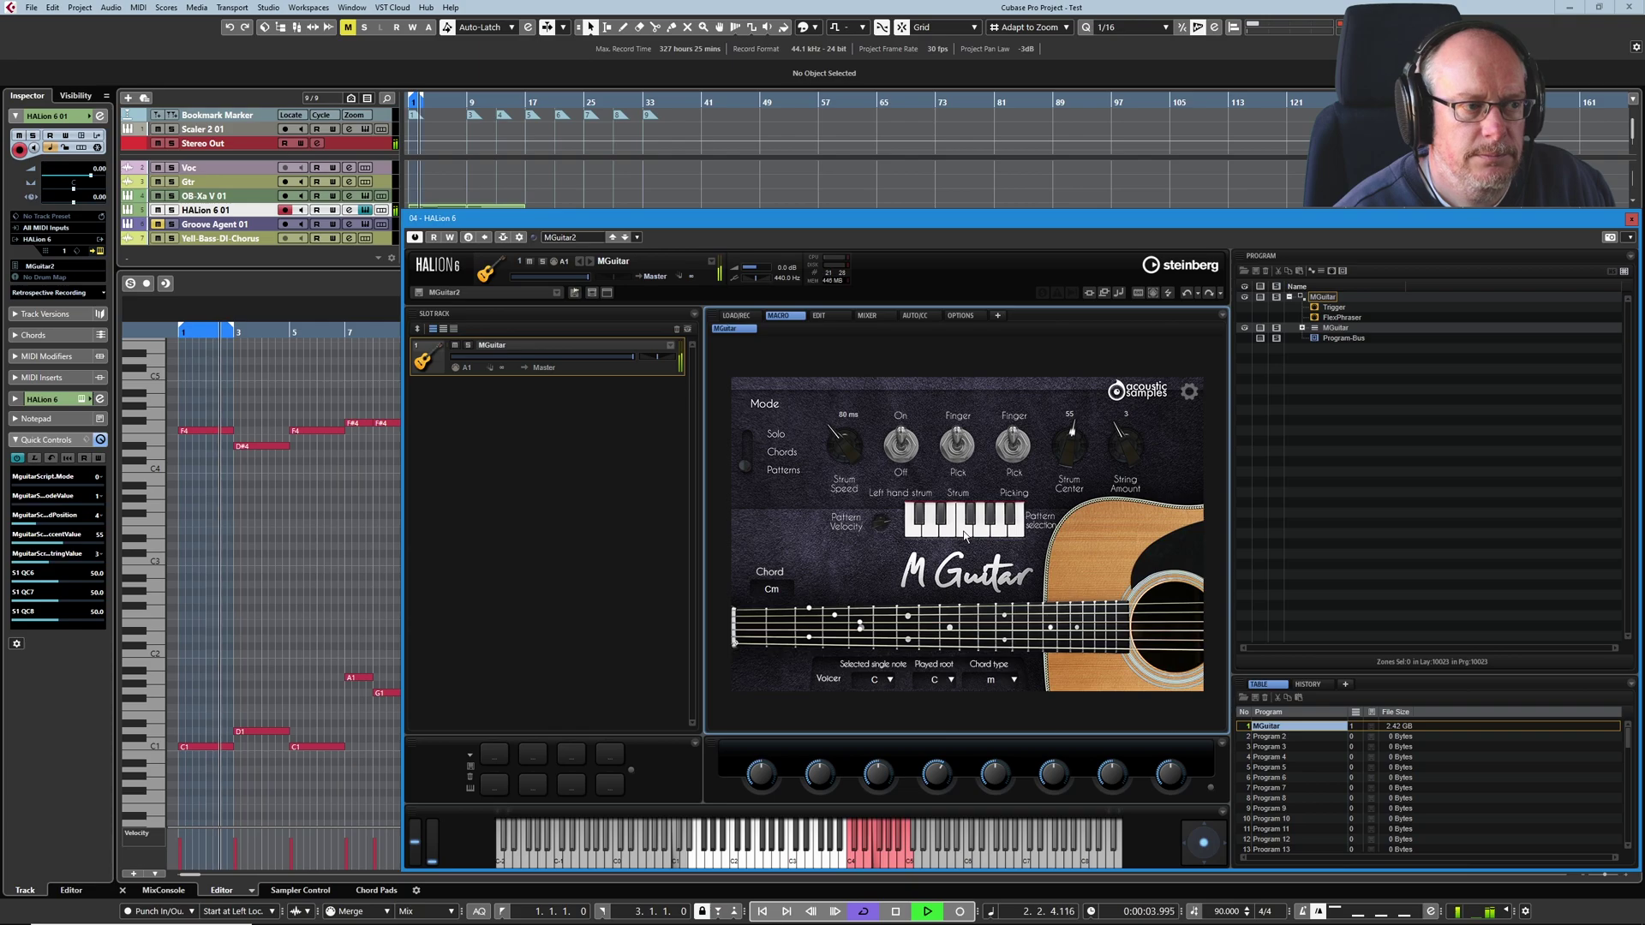
click(897, 912)
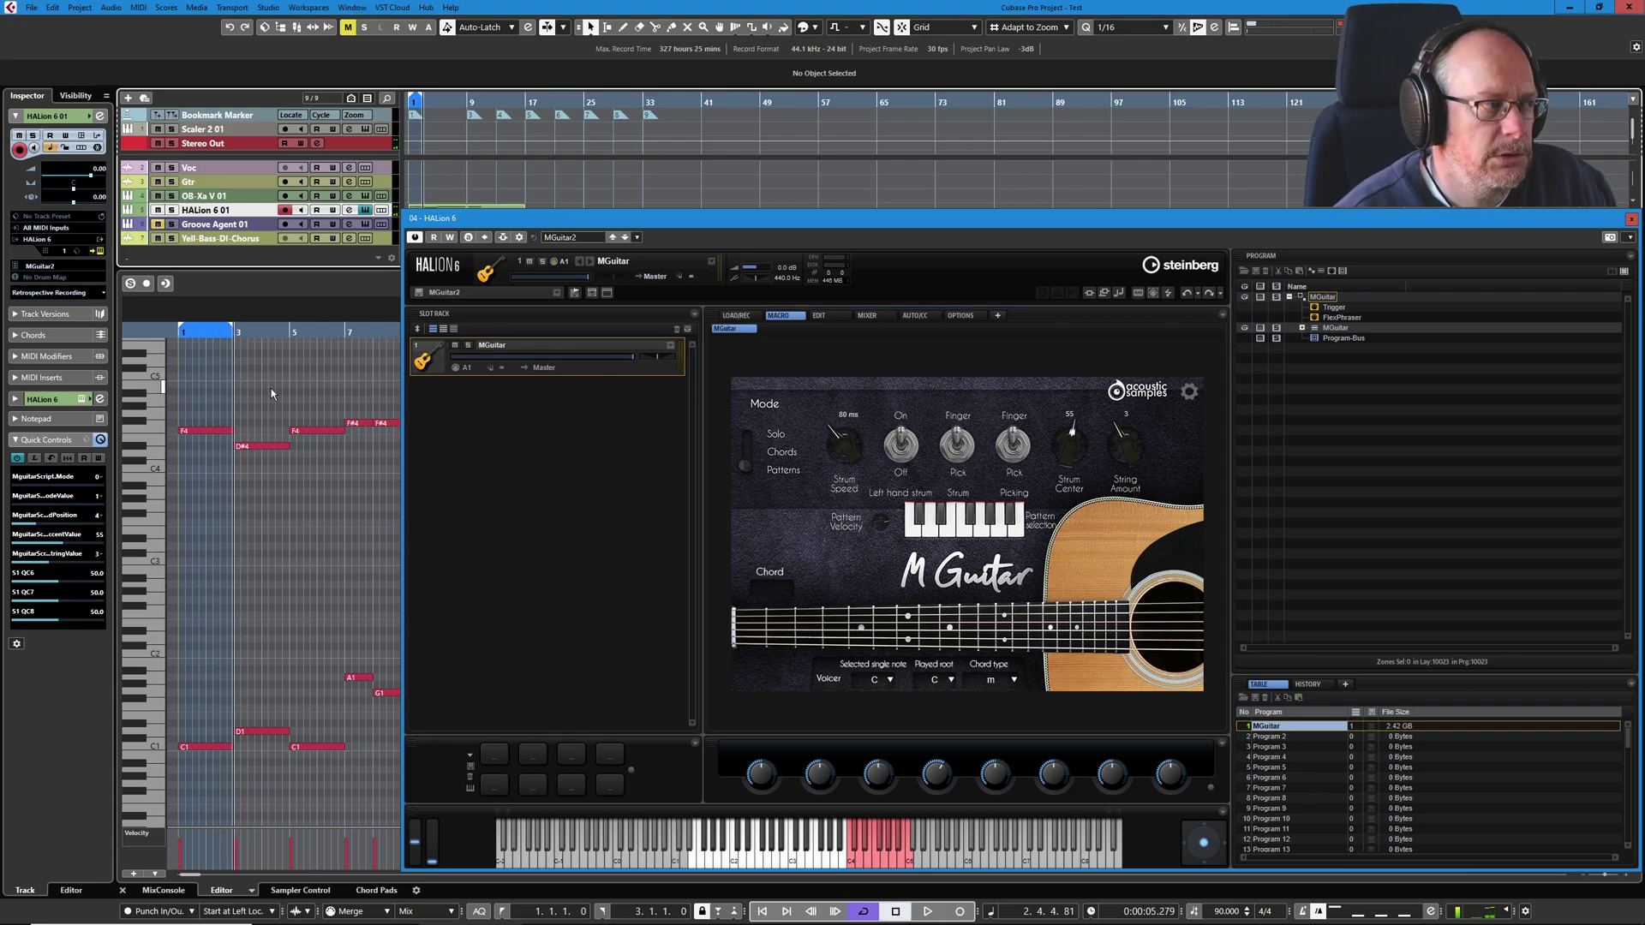
- Audition the C#M7 chord, play from 2.3.2.0, and check Blues-pattern03 on the pattern keys before stopping
click(248, 731)
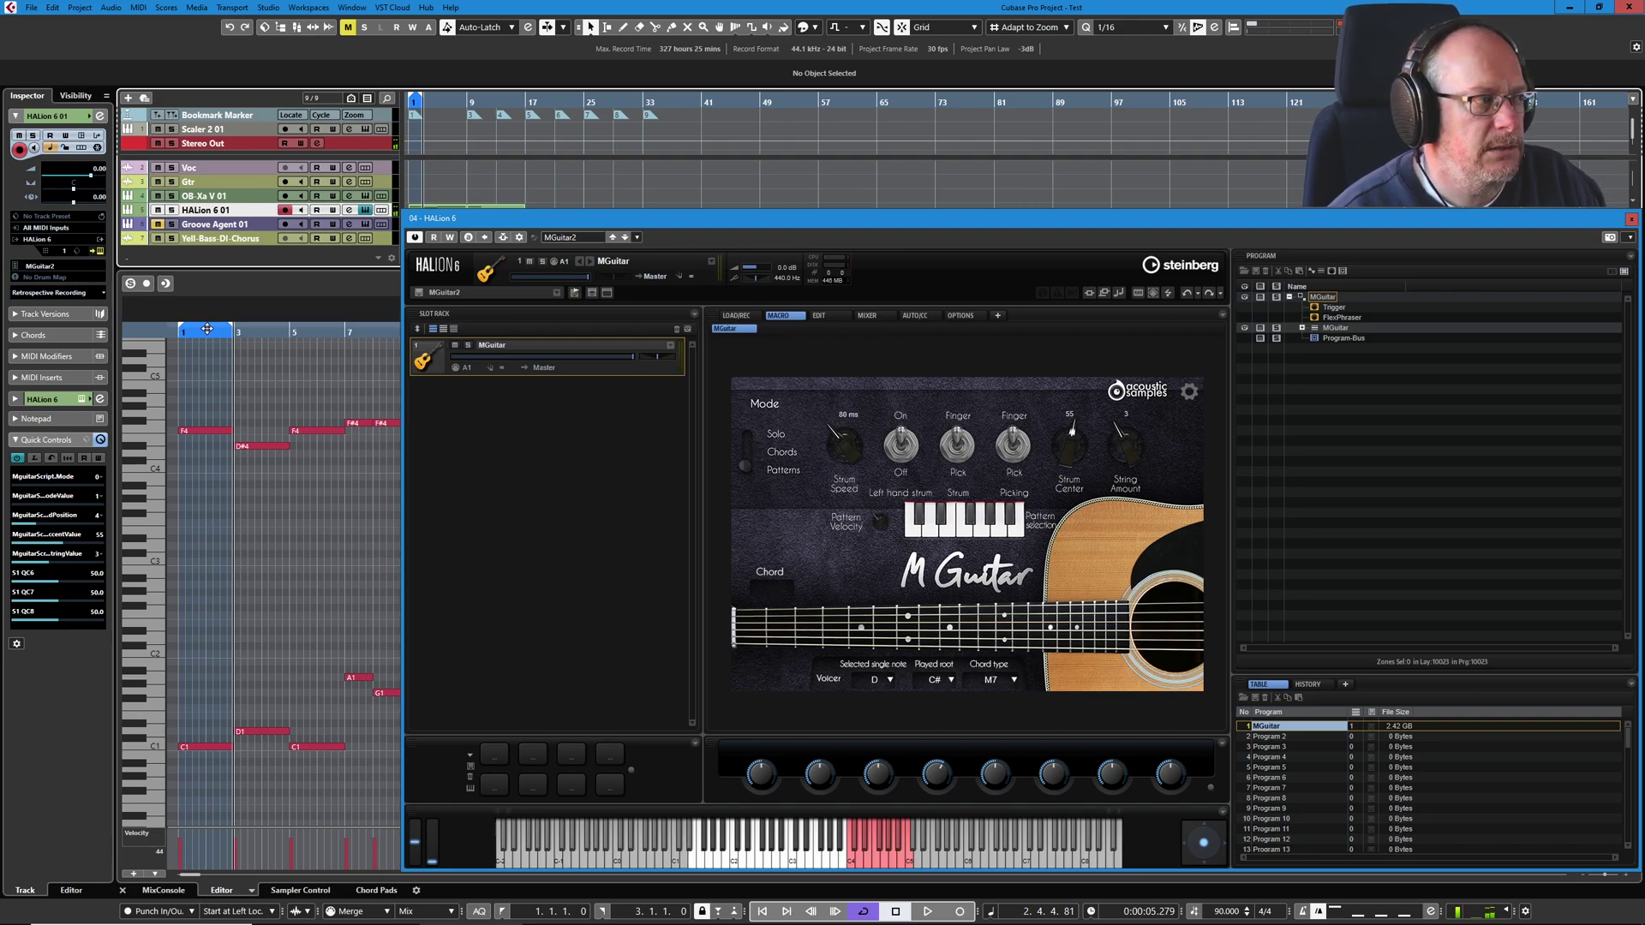
drag(220, 333, 255, 329)
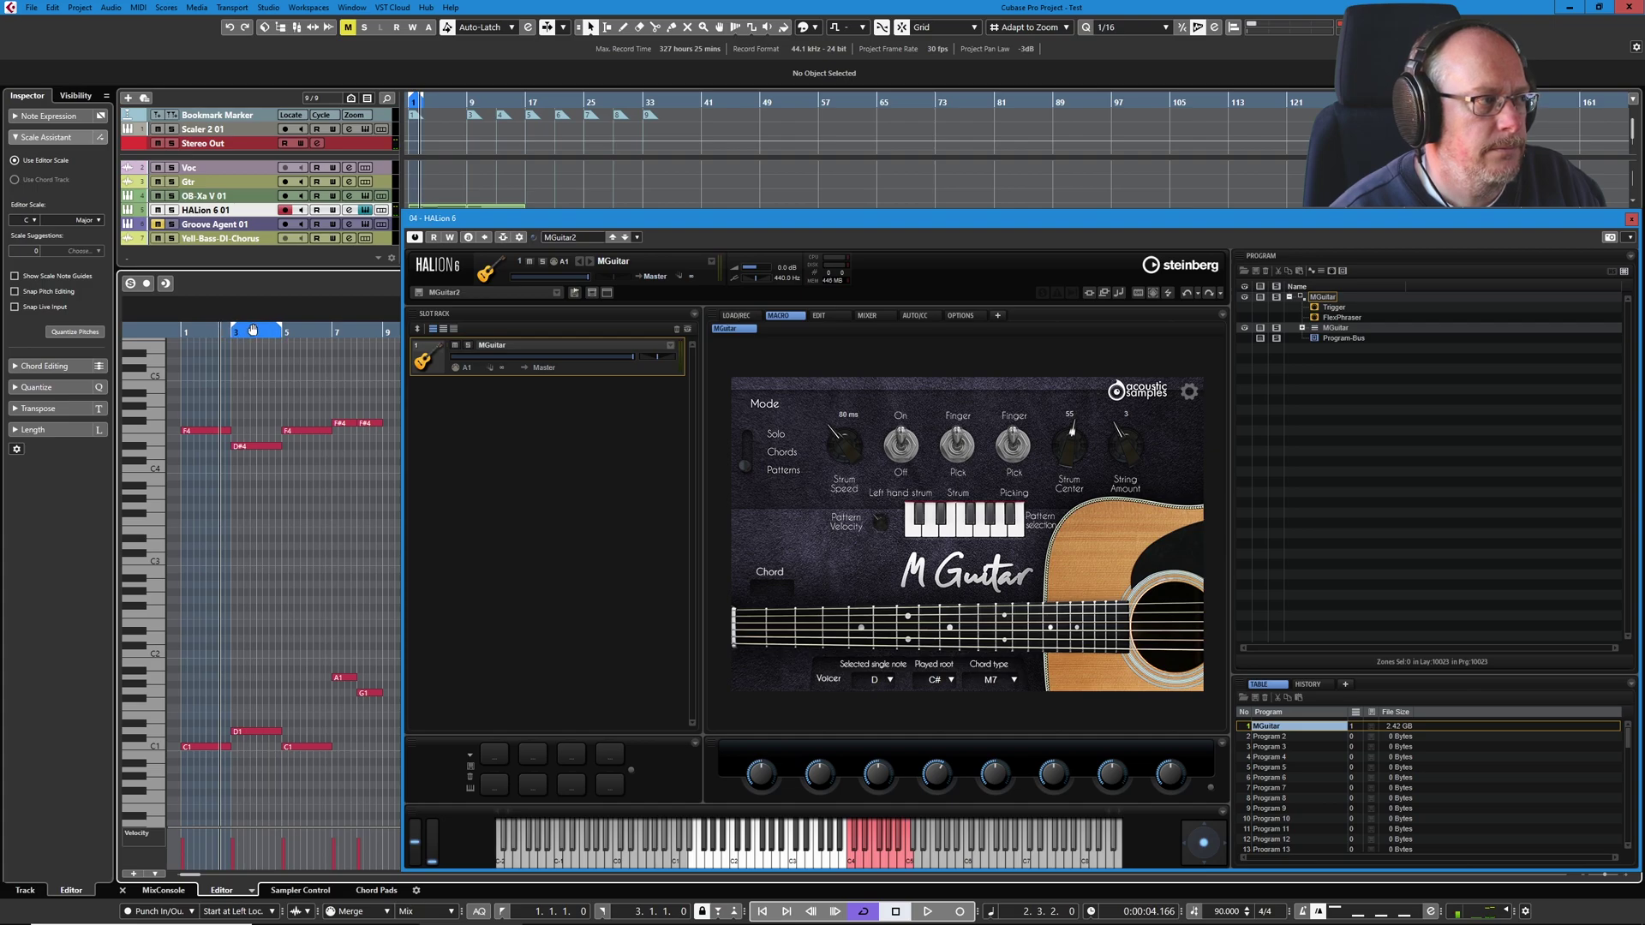
scroll(229, 390, up, 1)
key(space)
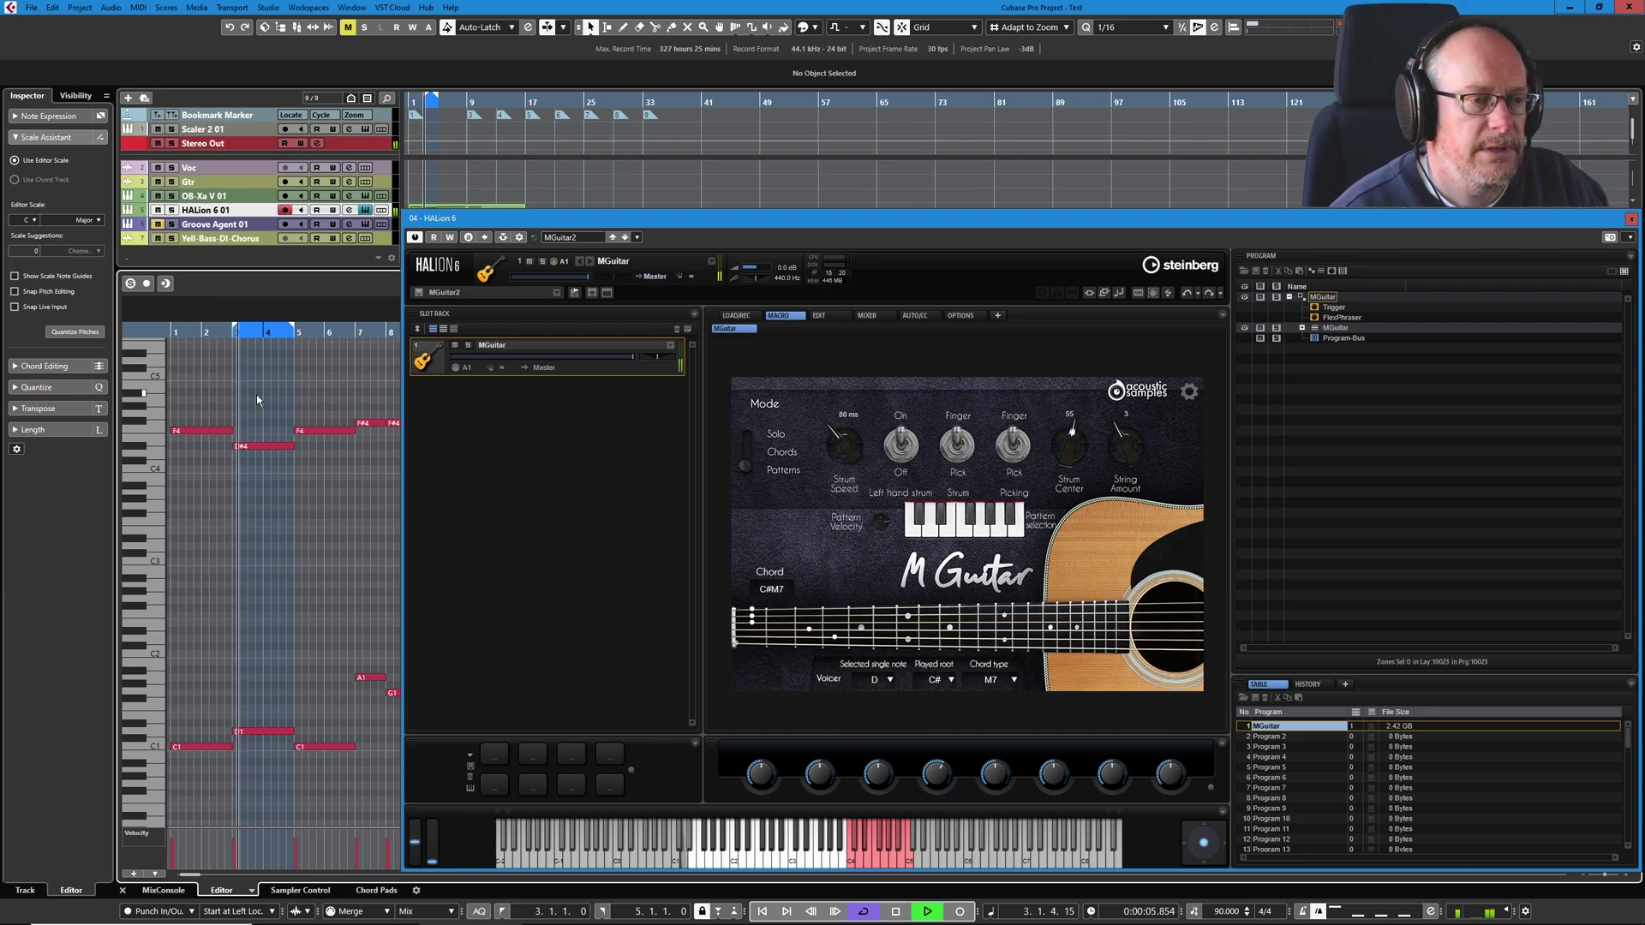
click(938, 535)
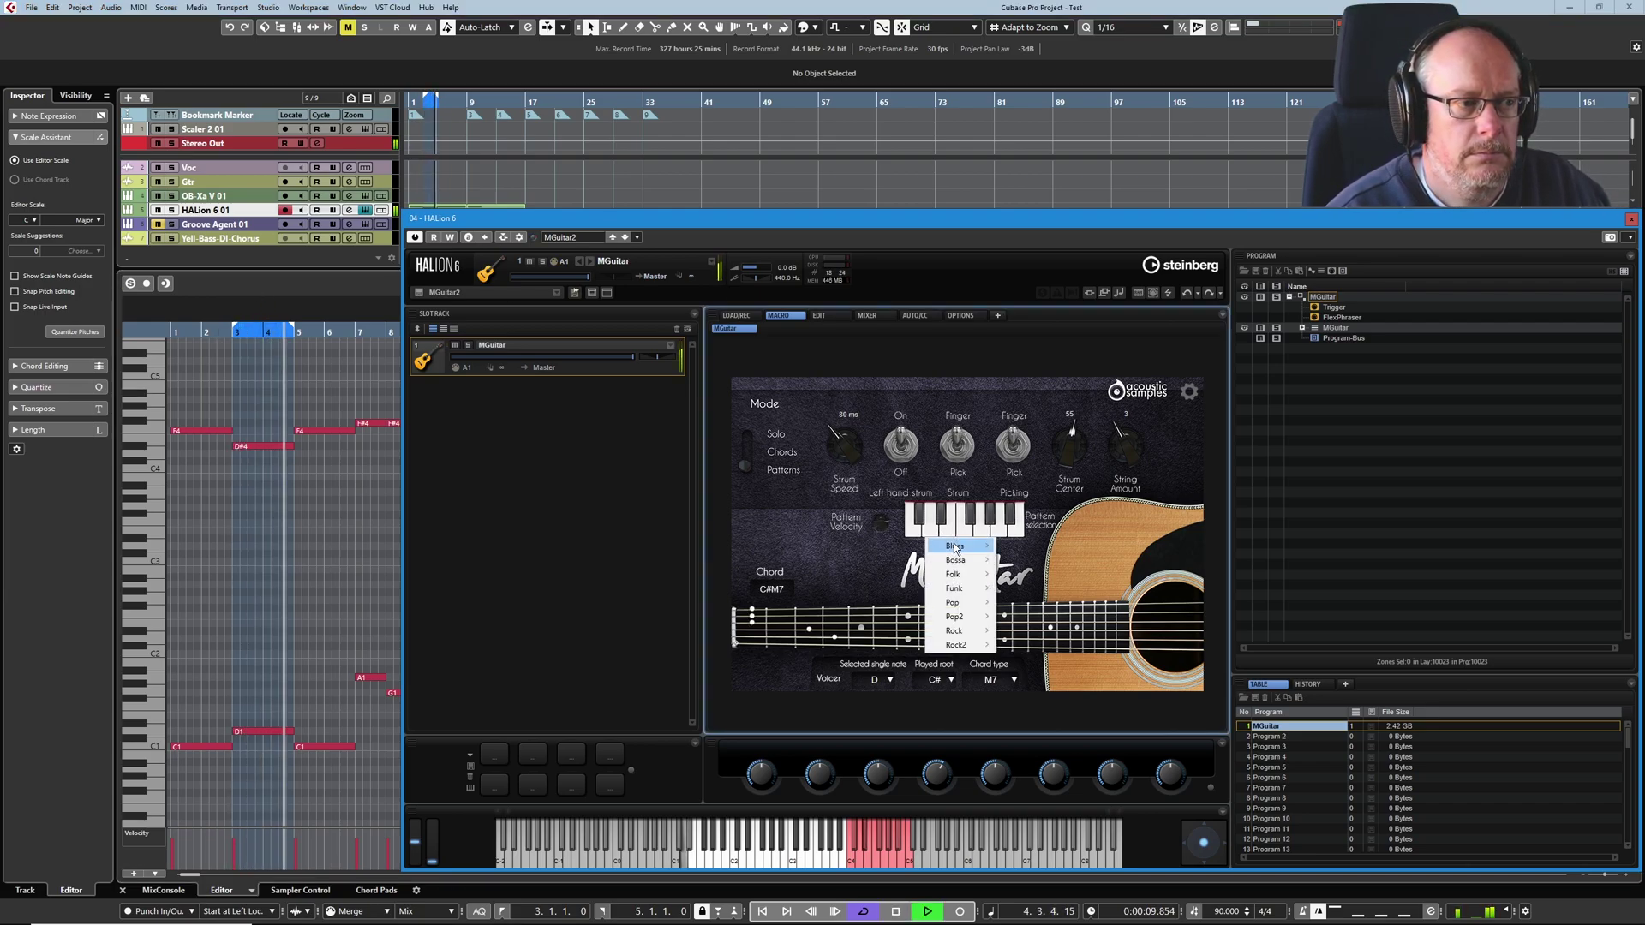
mouse_move(955, 550)
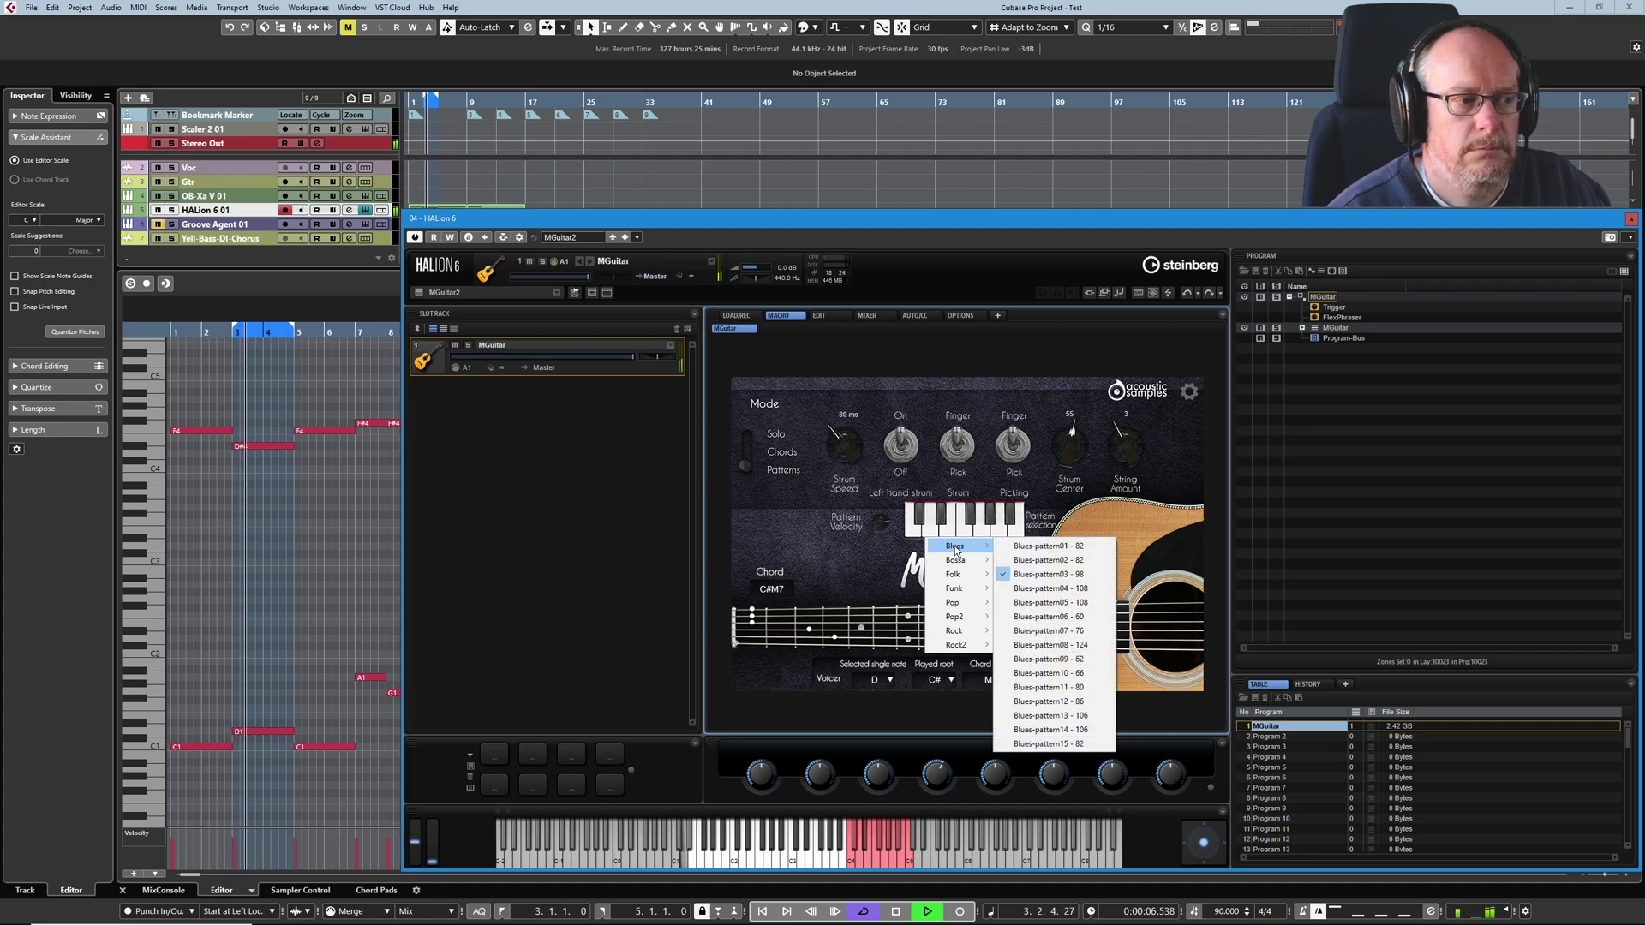
click(792, 720)
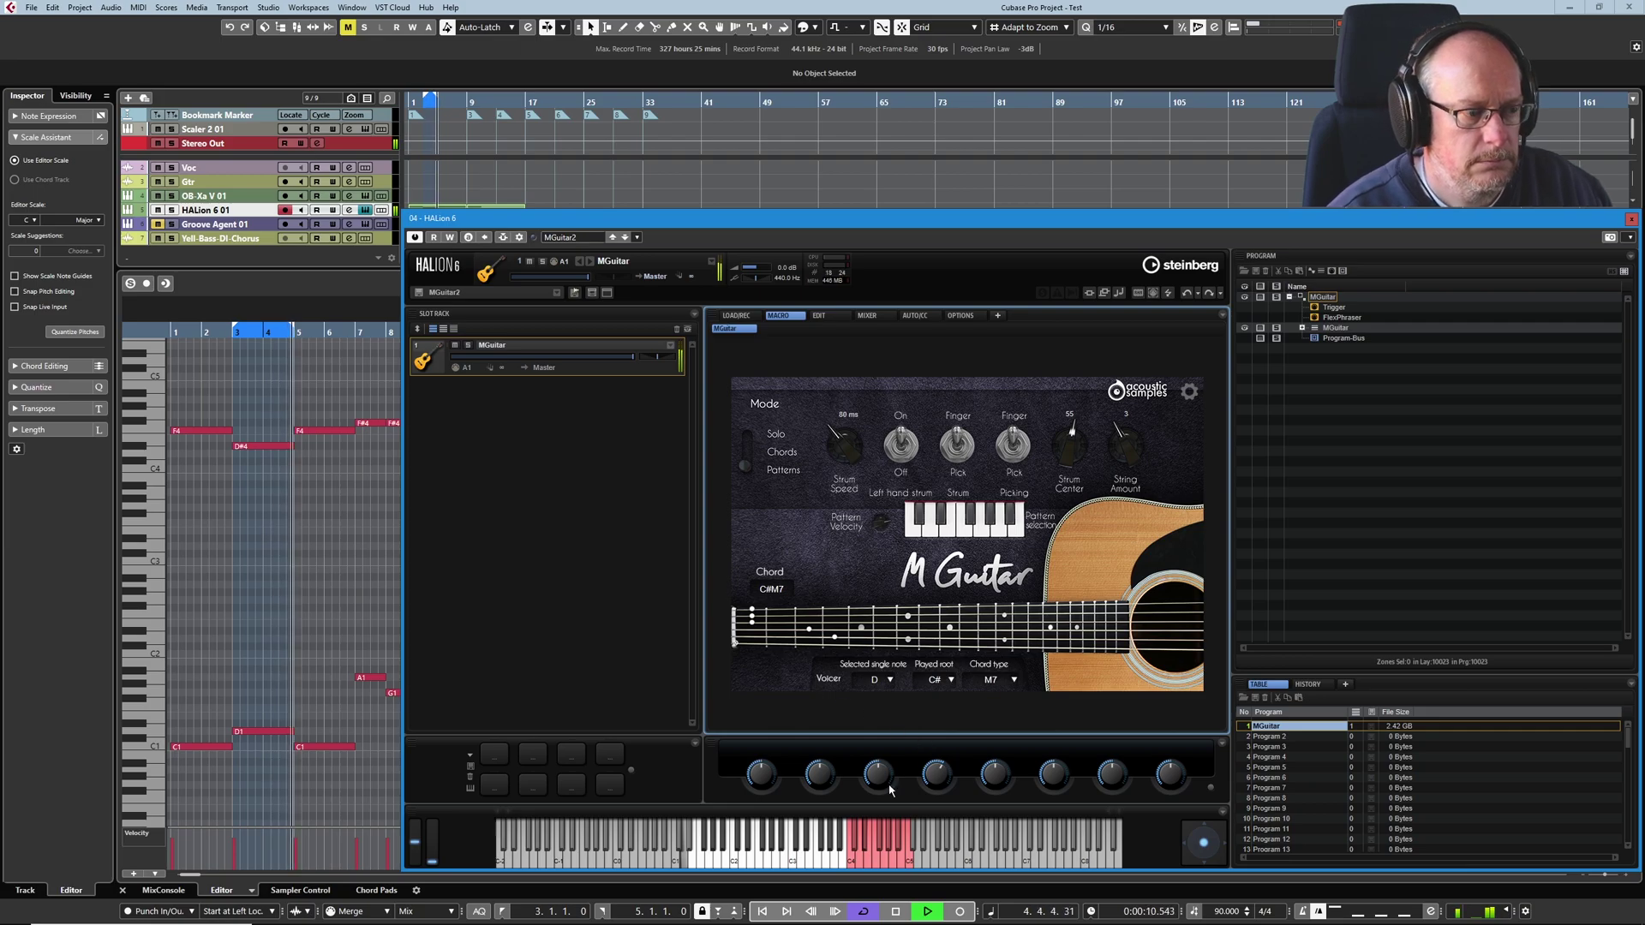
click(893, 913)
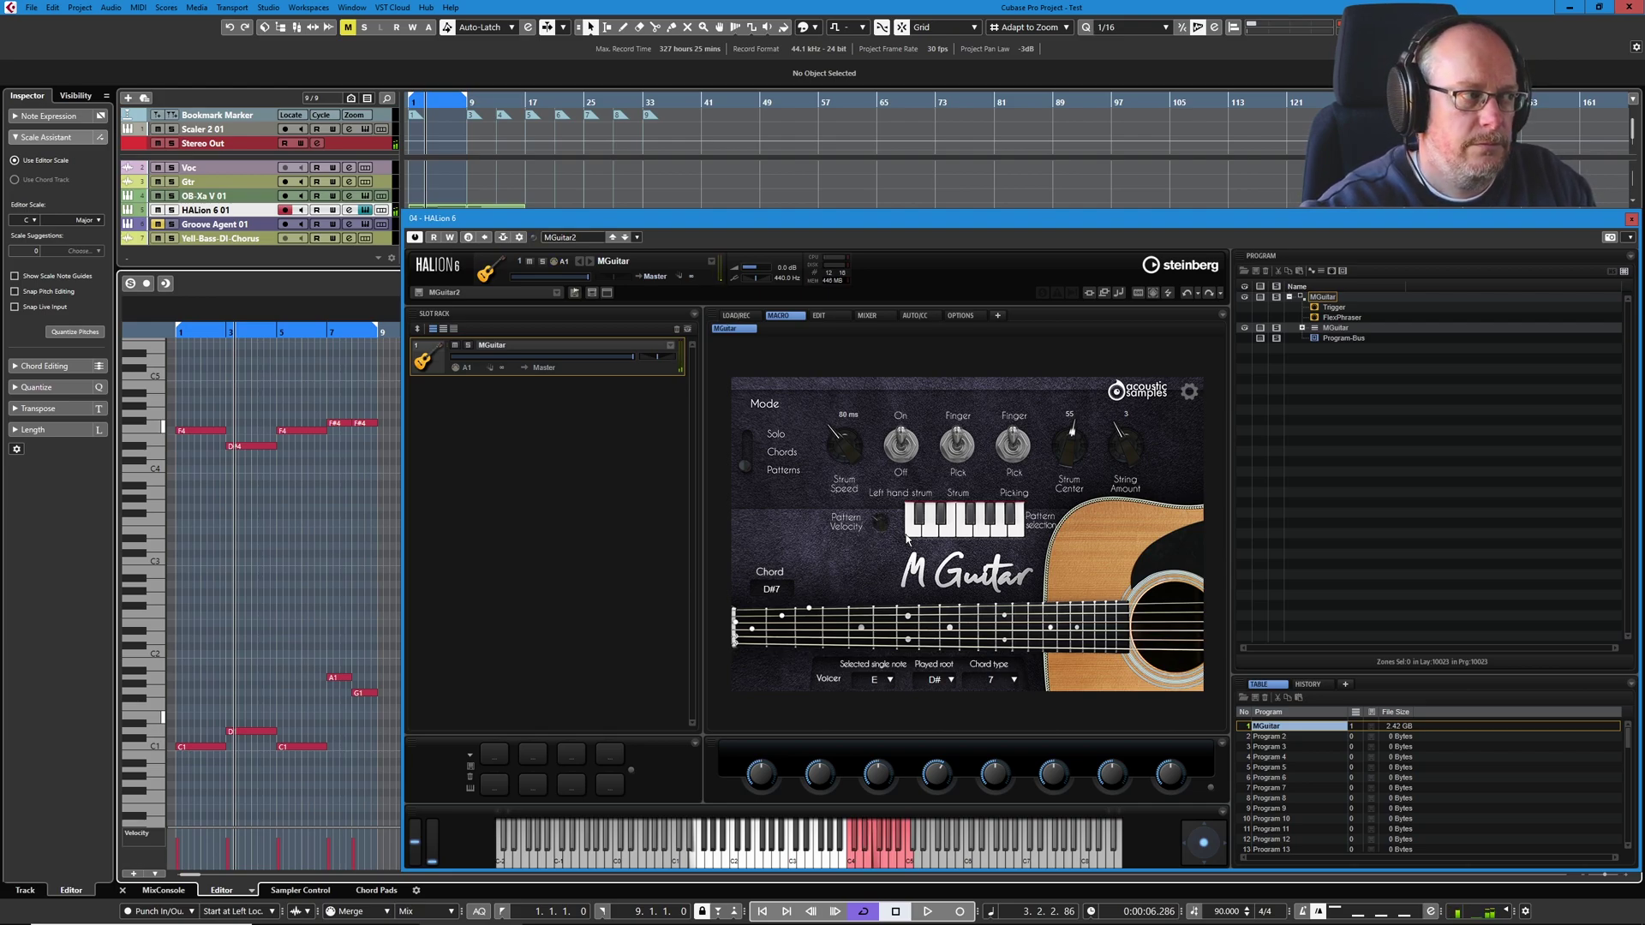
- Show M Guitar's settings page, start playback, and move the HALion 6 window up and left
click(1189, 391)
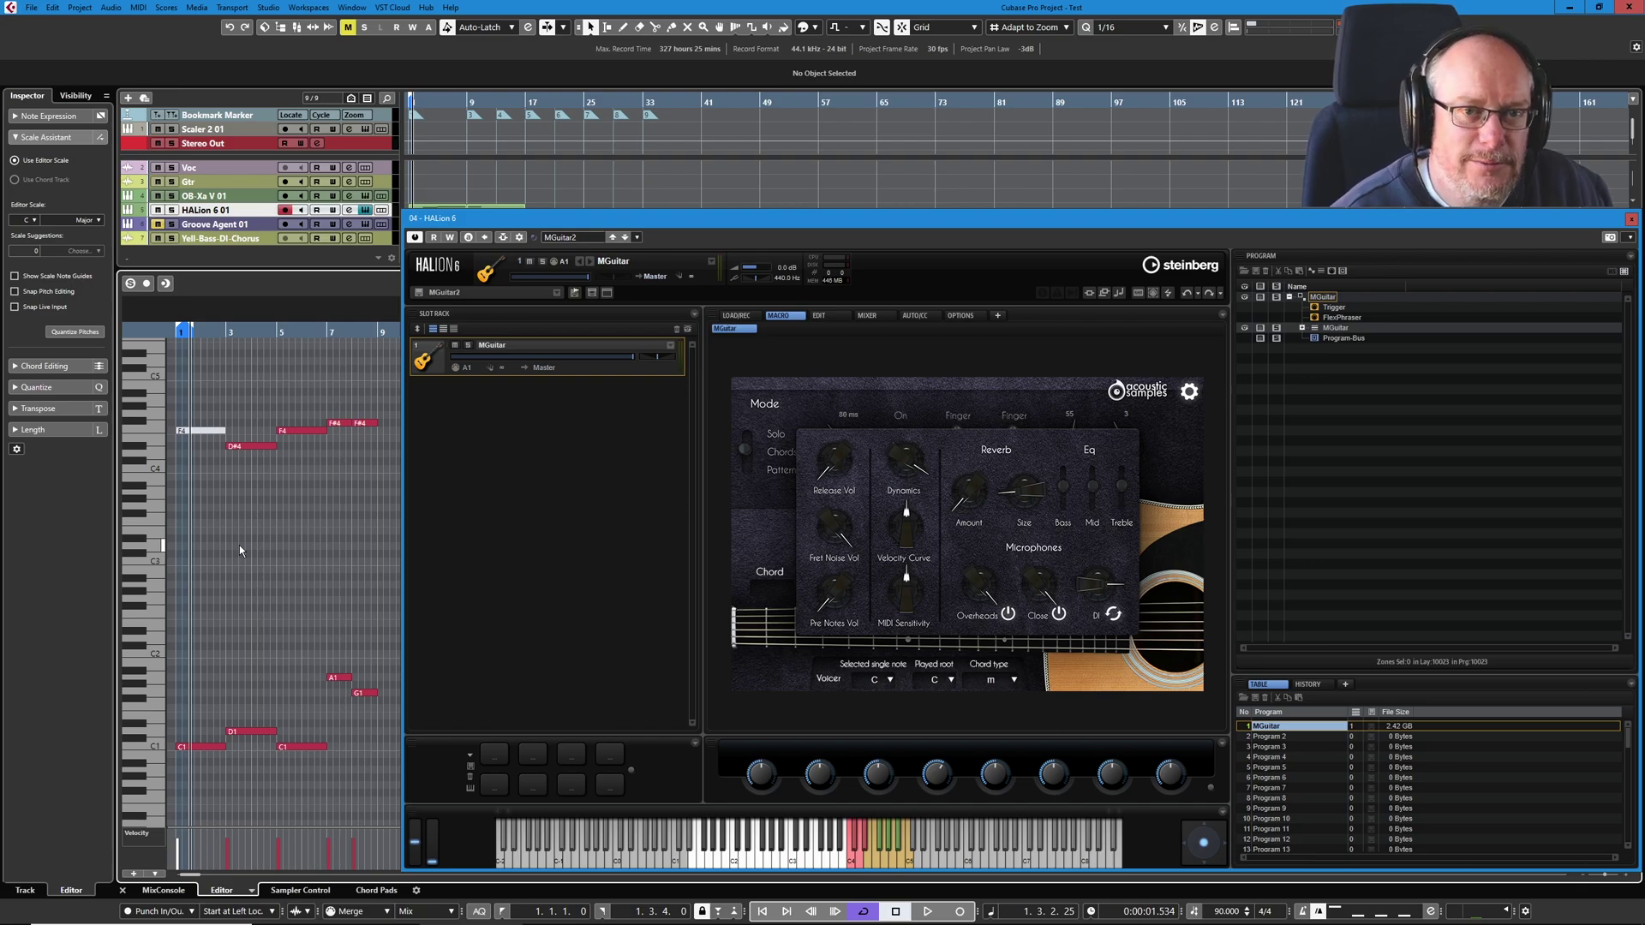
click(927, 911)
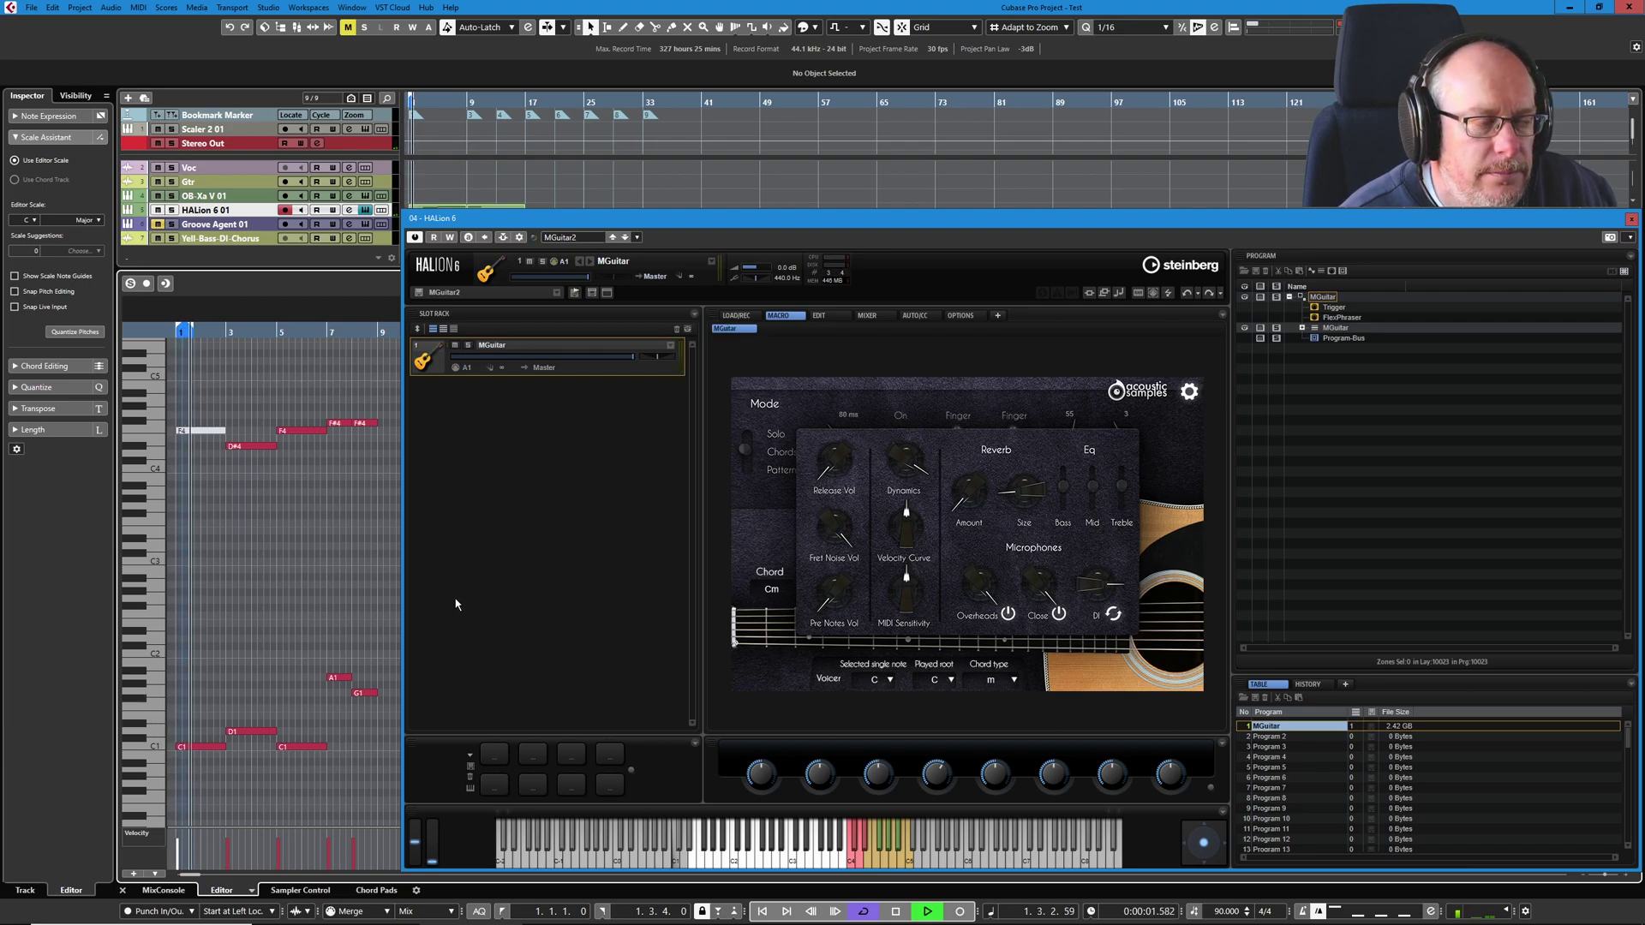
drag(981, 221, 927, 187)
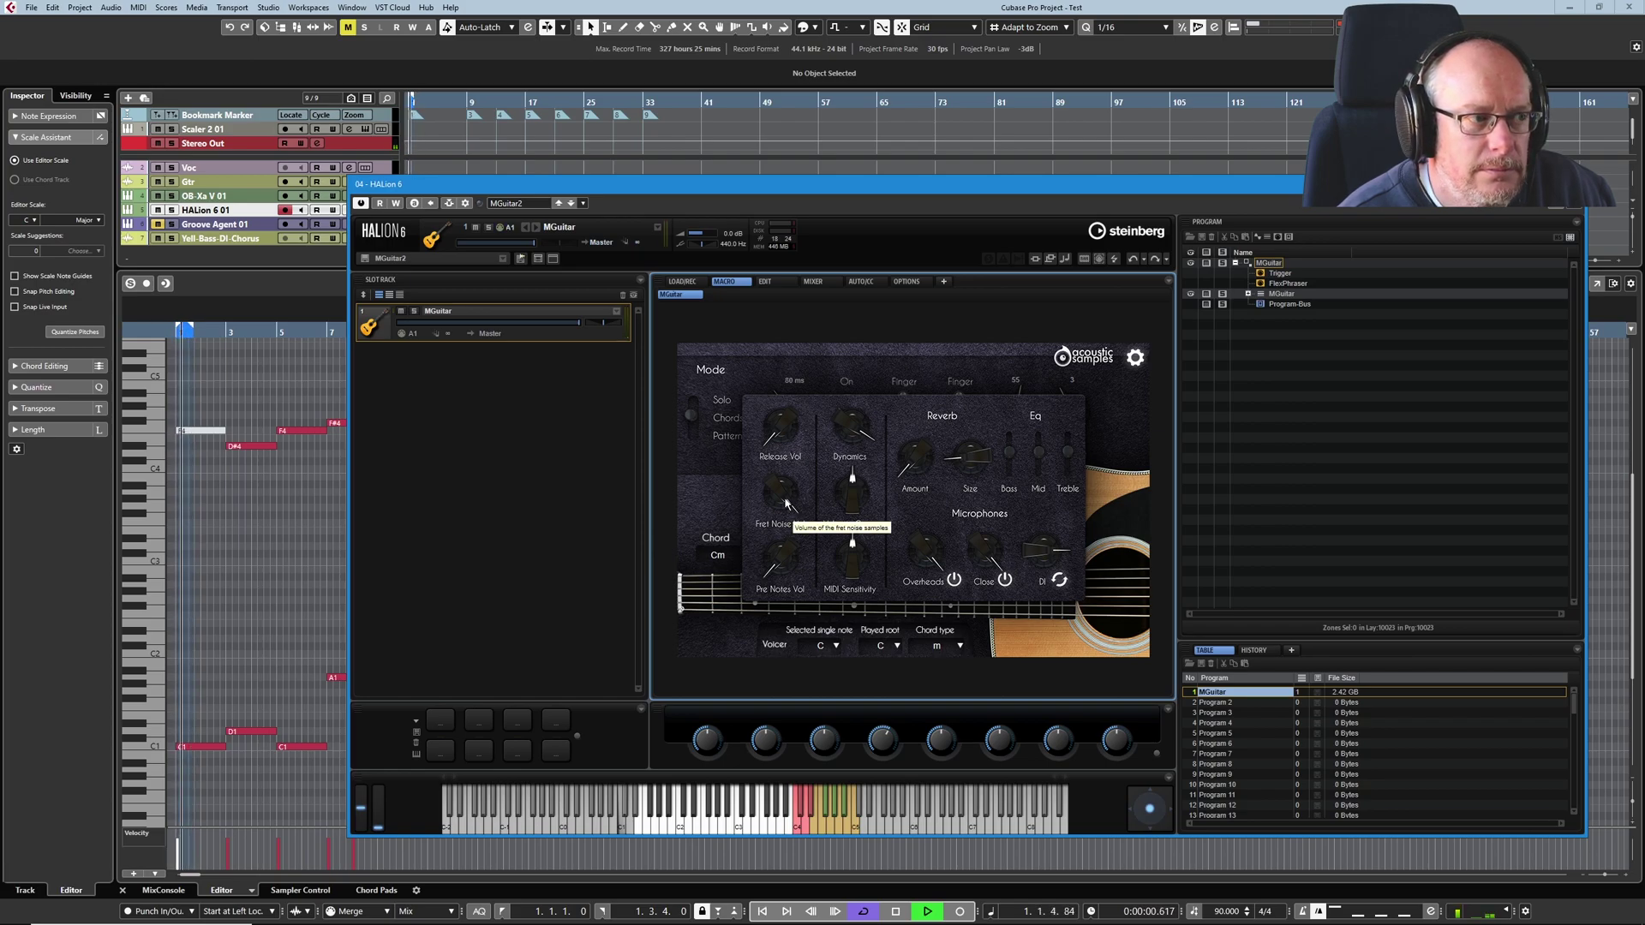
- Lower the Fret Noise Vol and raise the Release Vol, then close the settings page
drag(795, 519, 857, 733)
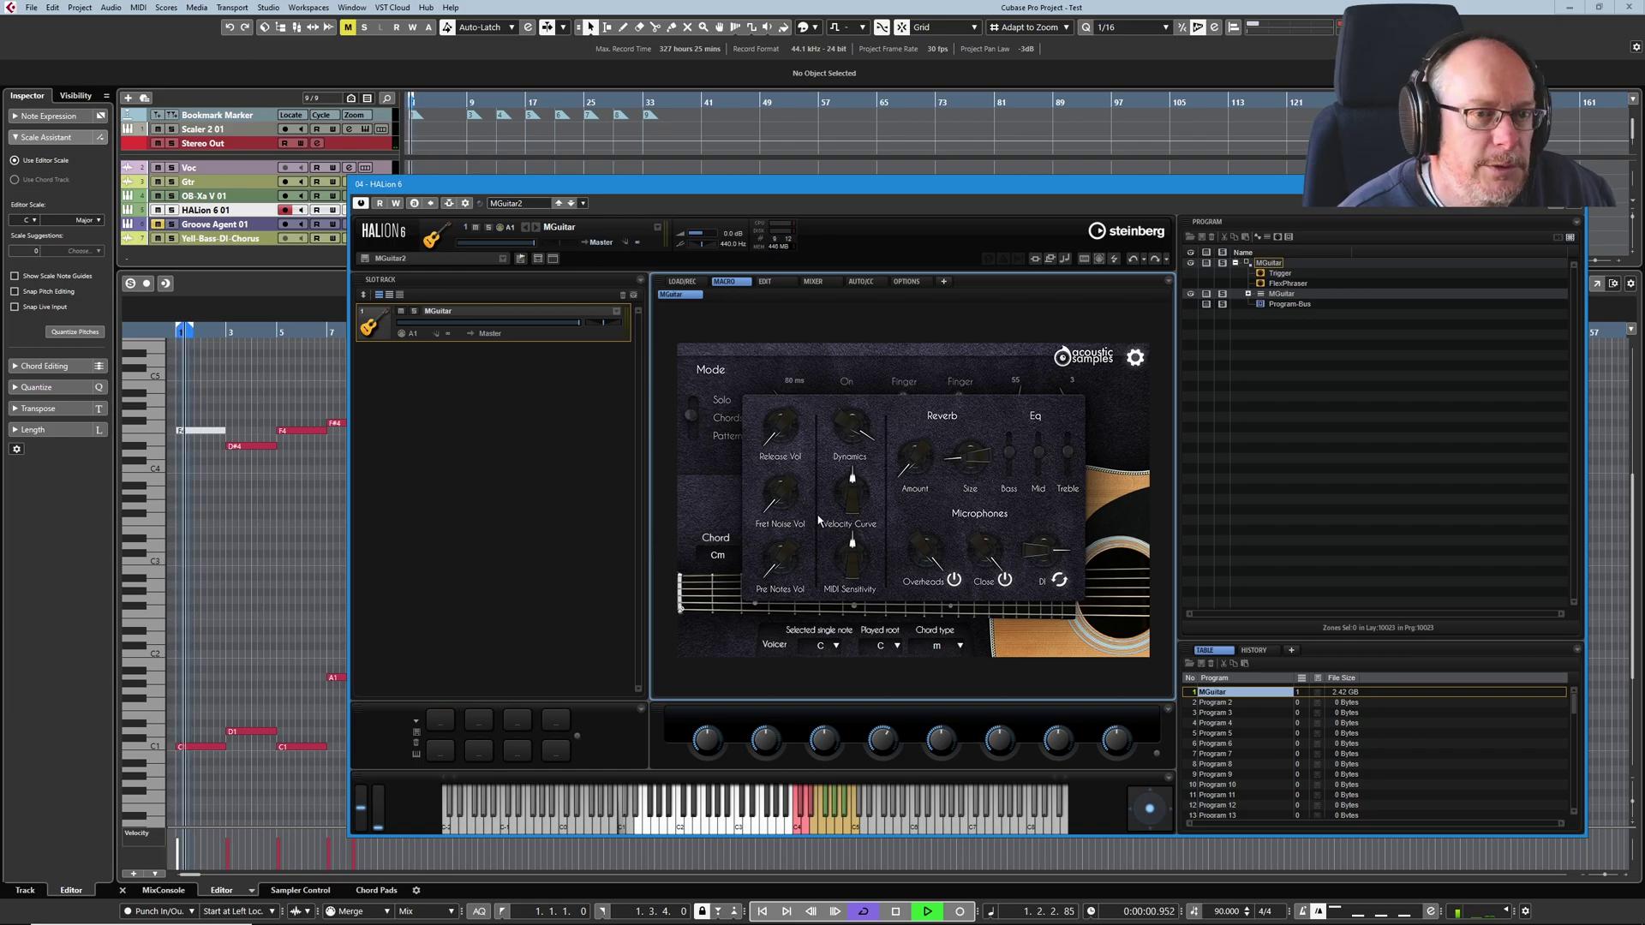
click(694, 420)
click(1136, 357)
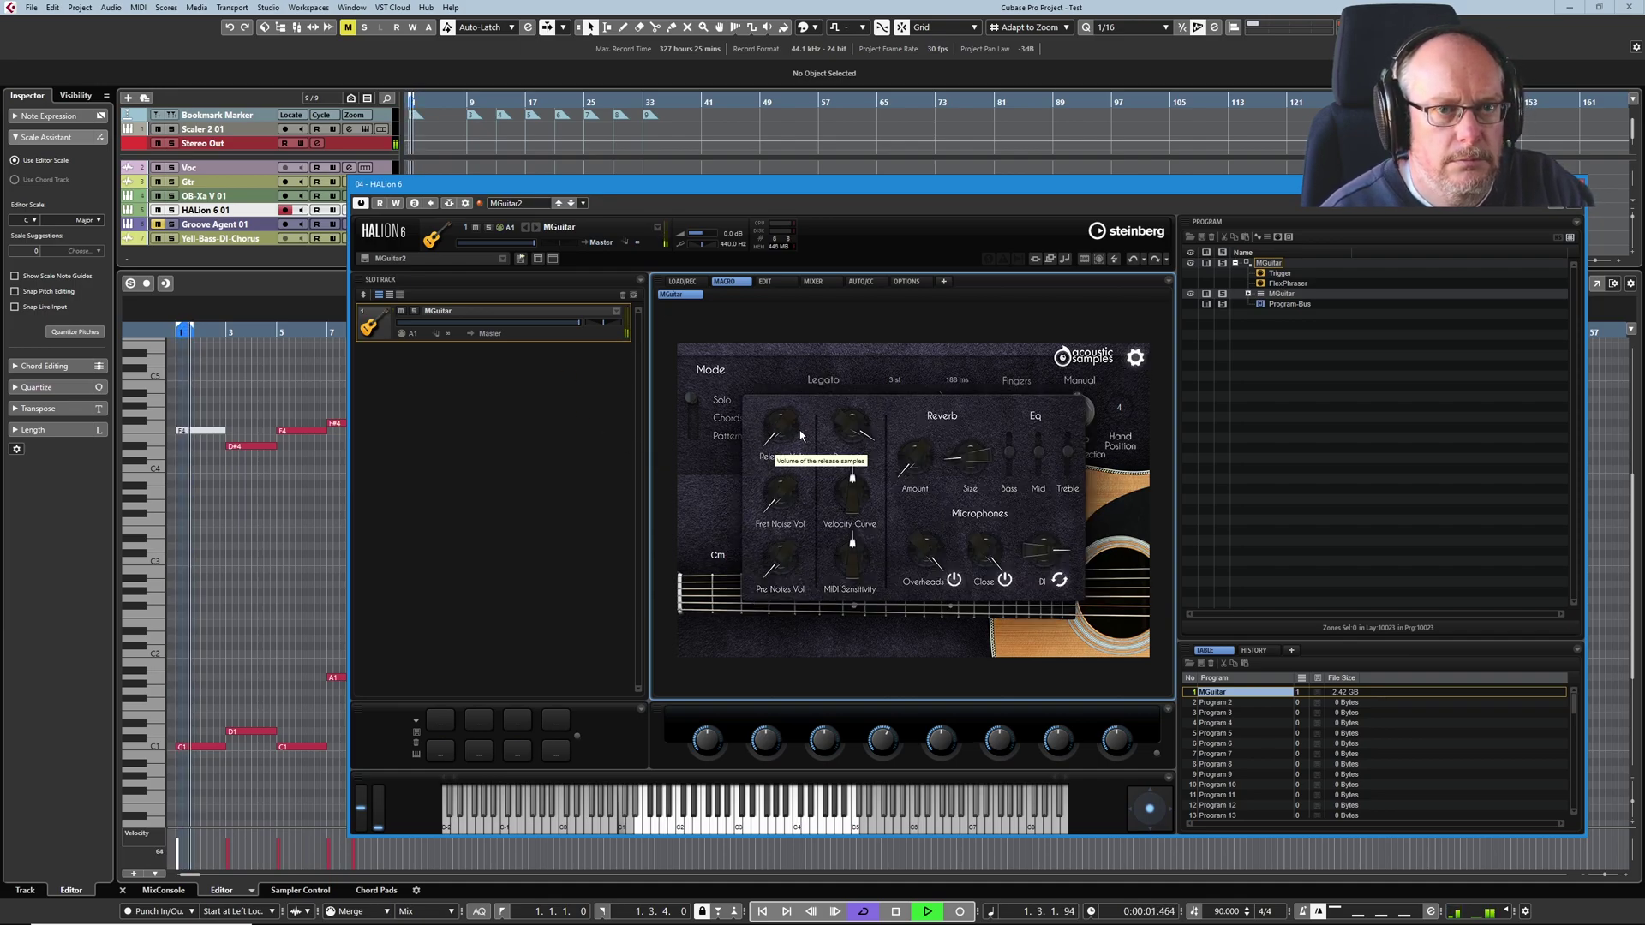
drag(787, 435, 768, 412)
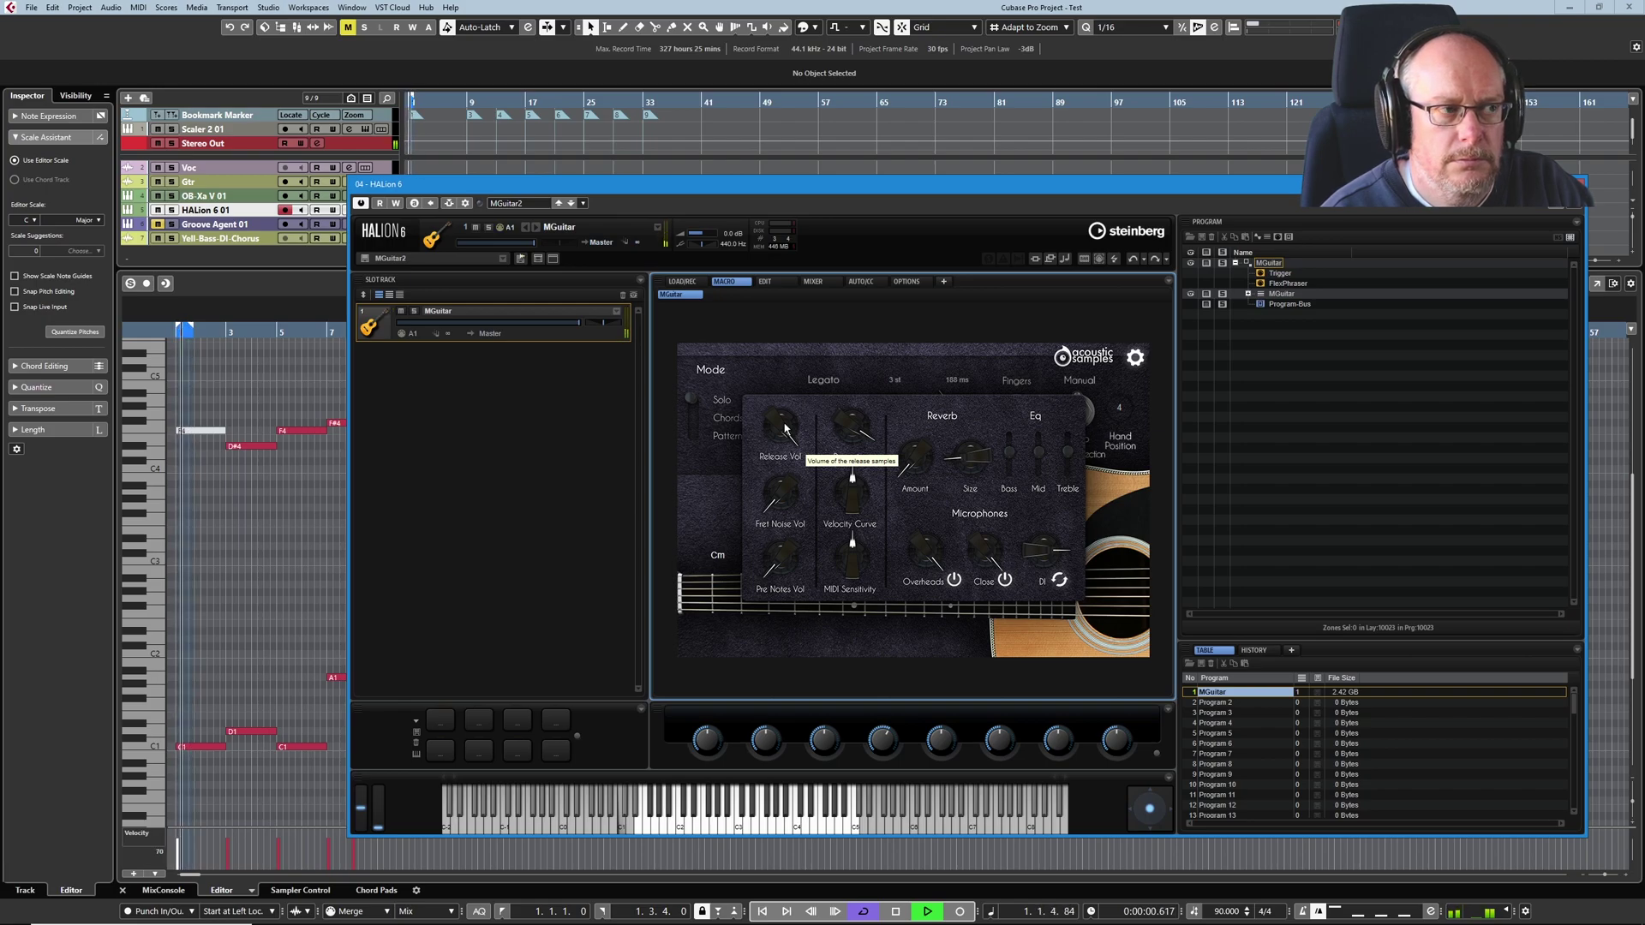
click(696, 393)
- Set M Guitar to Chords mode, reopen settings, stop playback, and raise the Pre Notes Vol
click(692, 418)
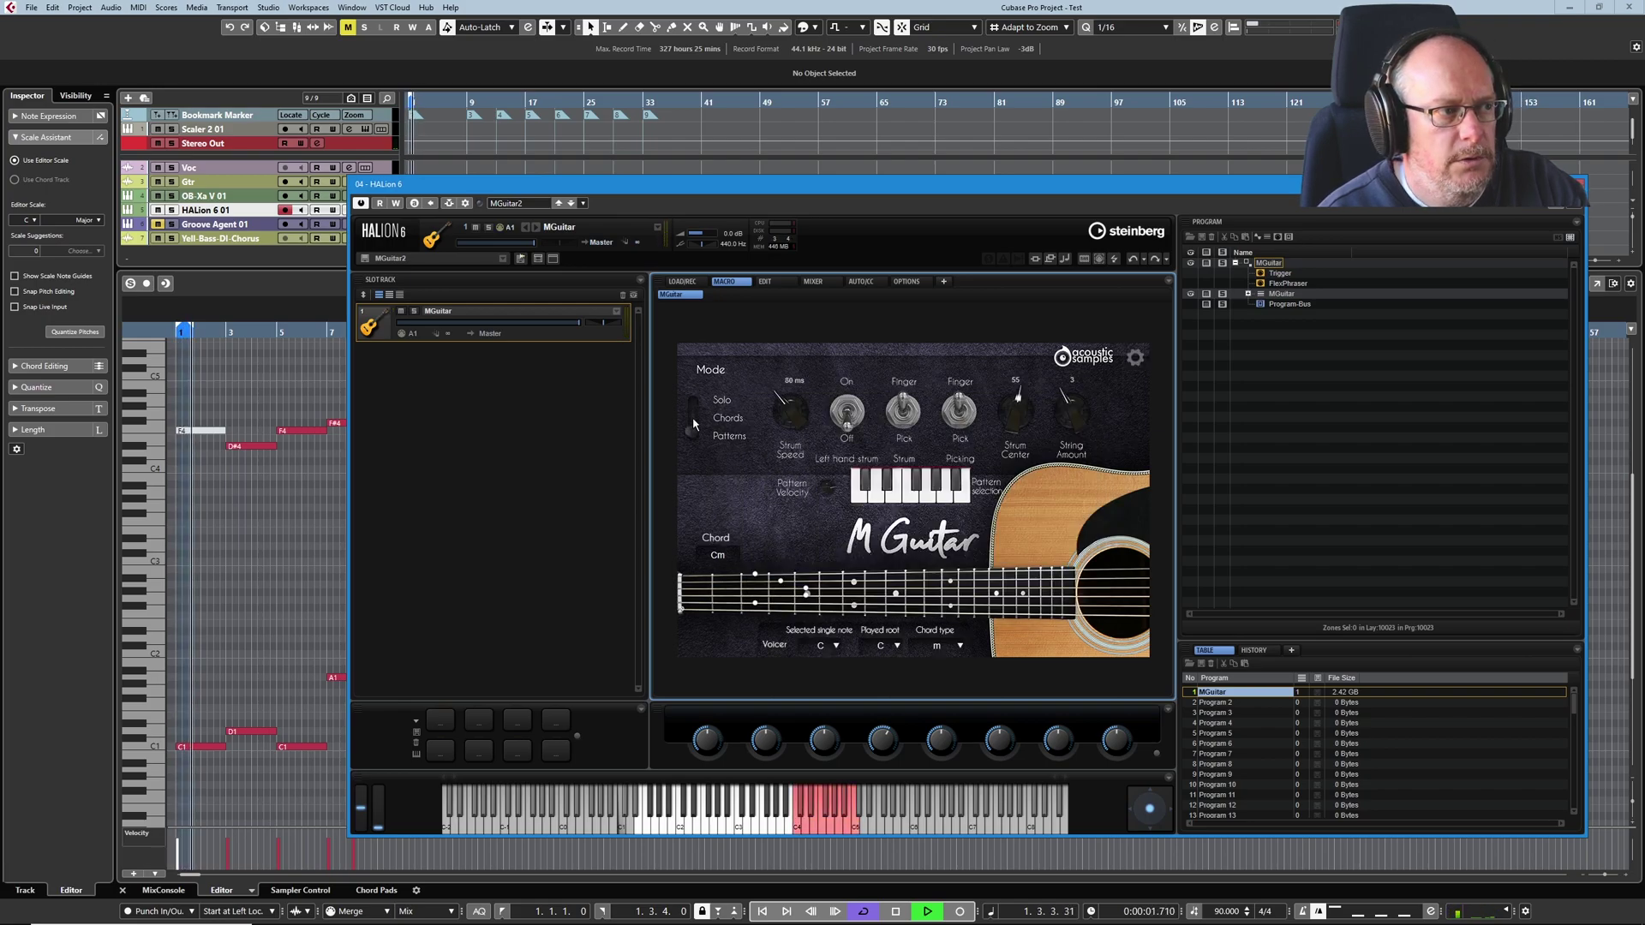
click(1131, 360)
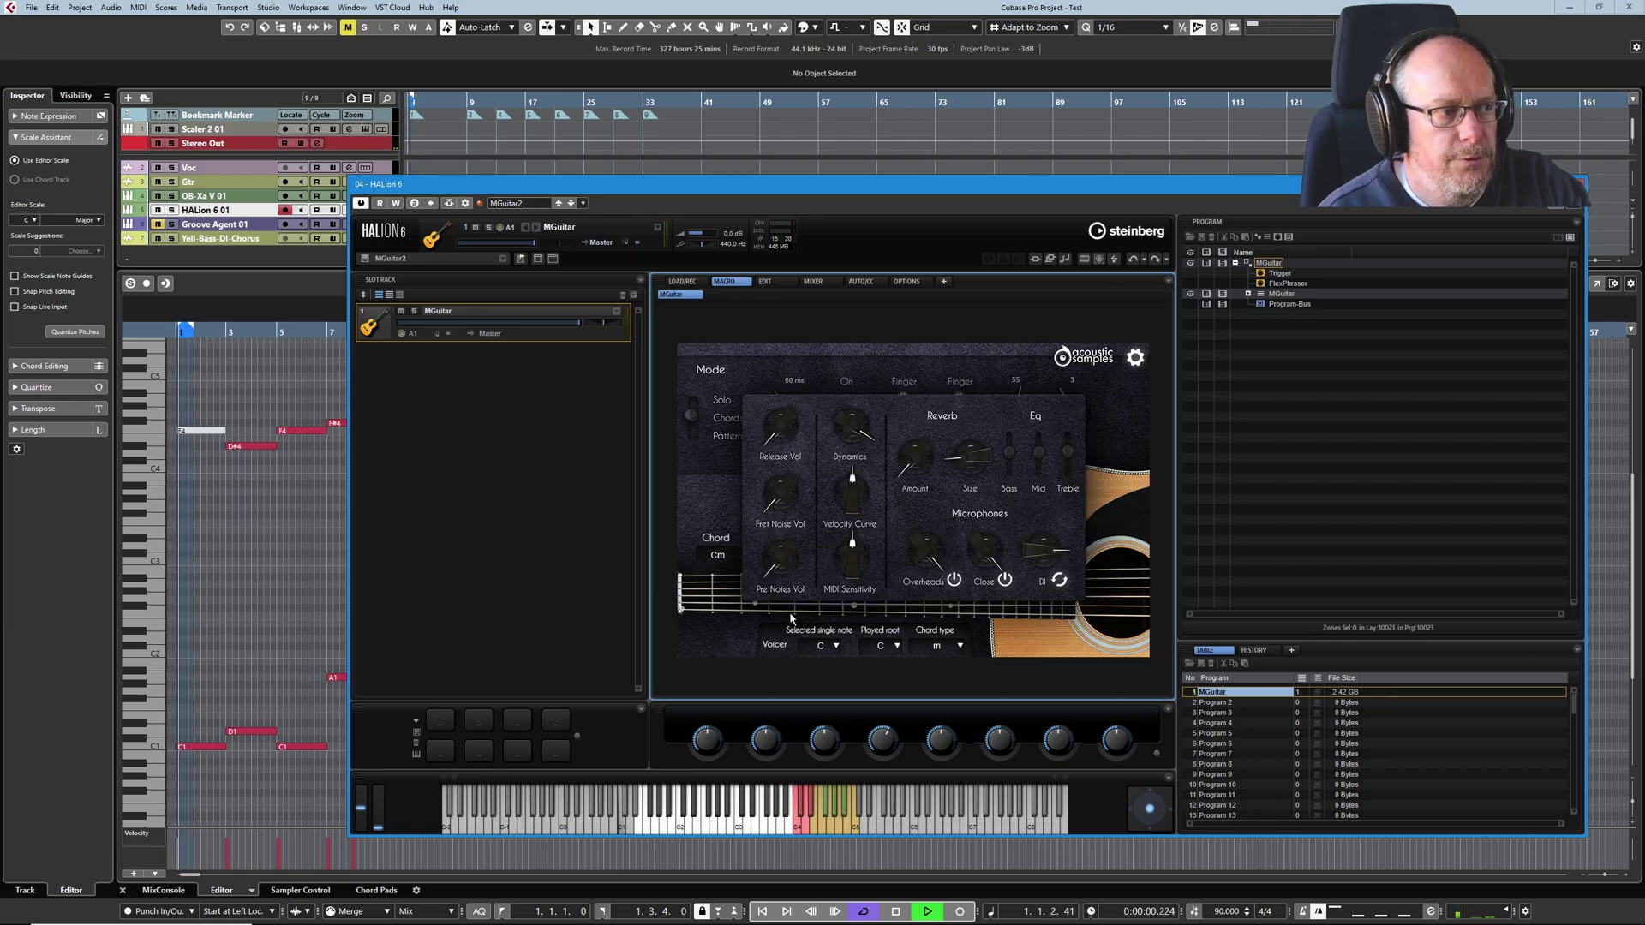
key(space)
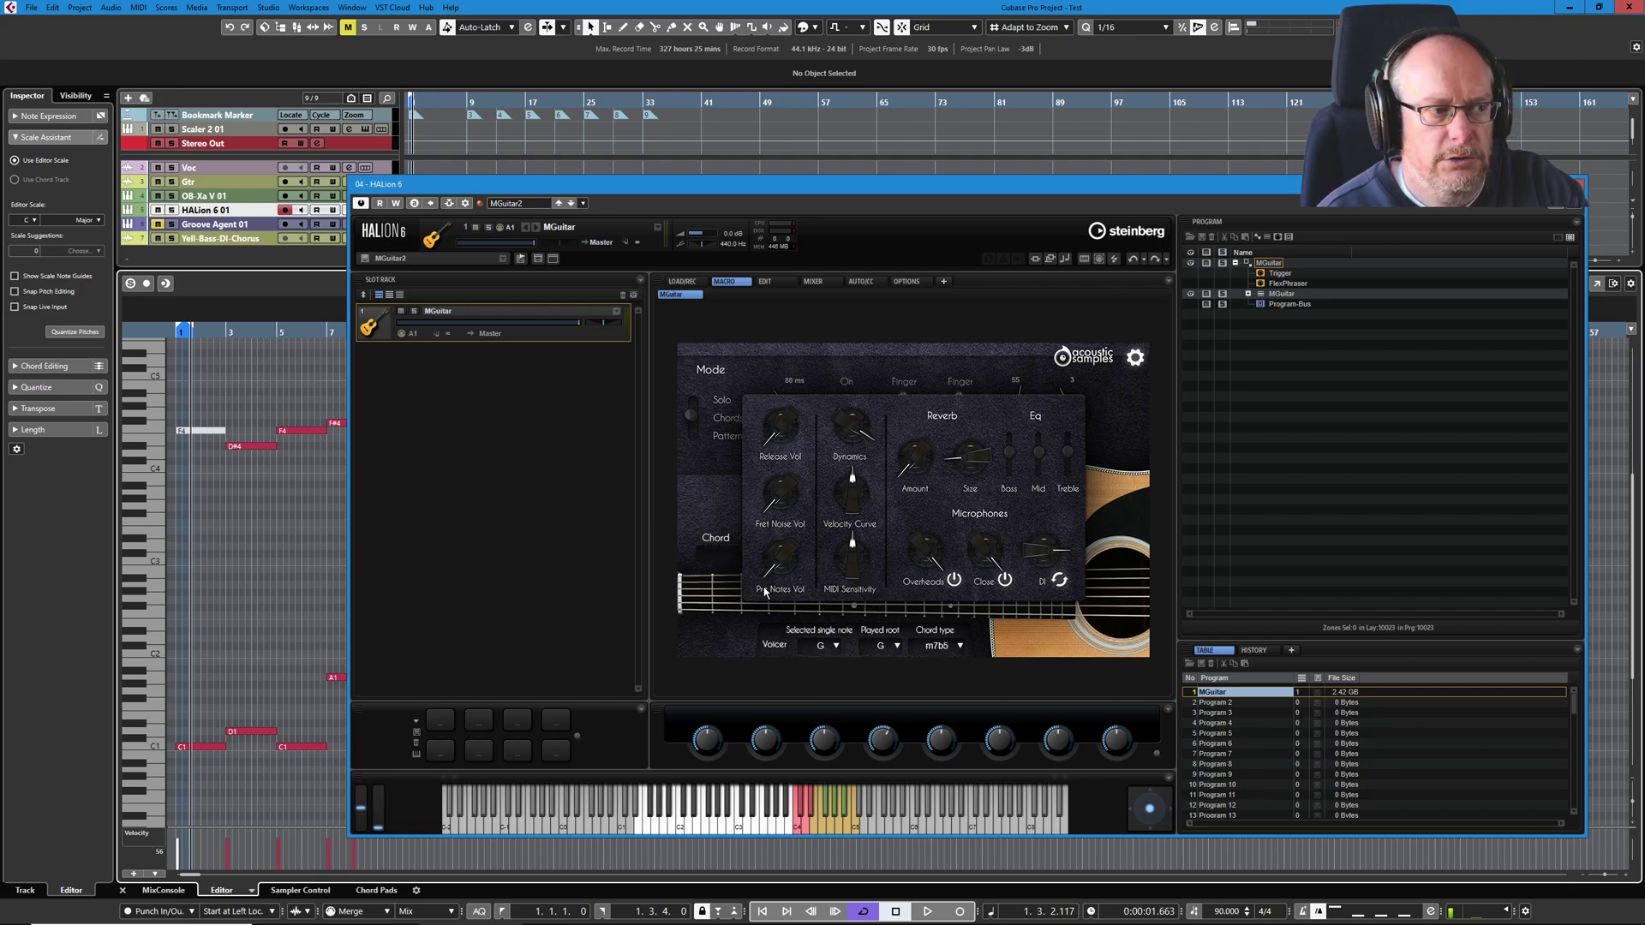
drag(765, 591, 775, 480)
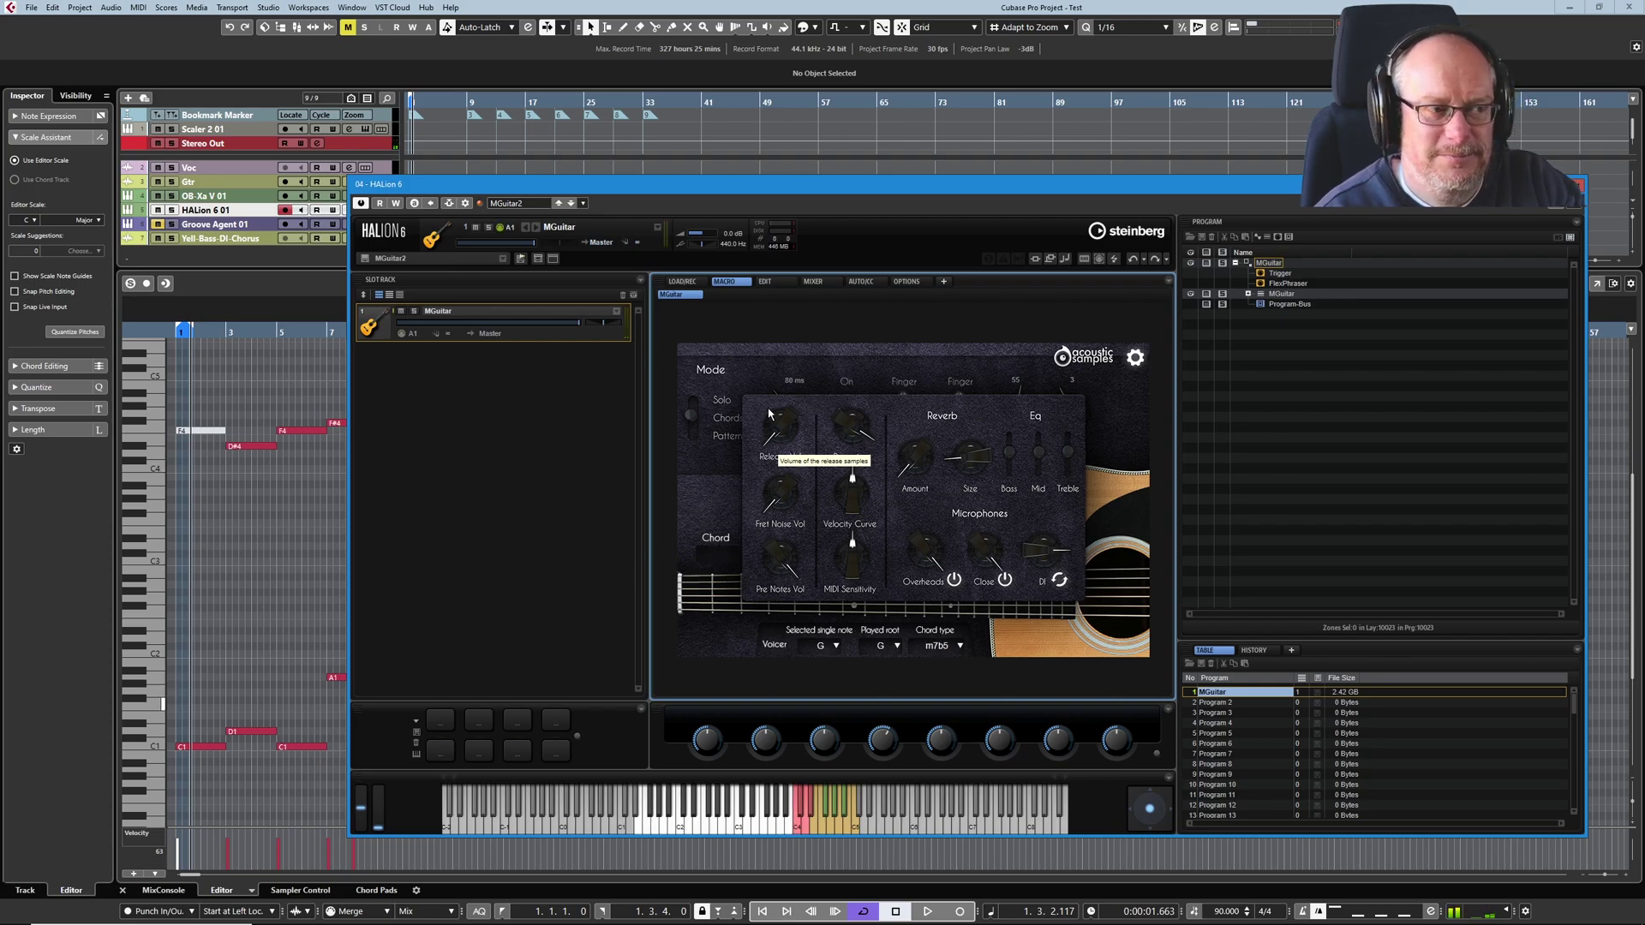
- Fine-tune the Pre Notes Vol, turn Dynamics down, and raise Velocity Curve and MIDI Sensitivity
drag(790, 540, 790, 570)
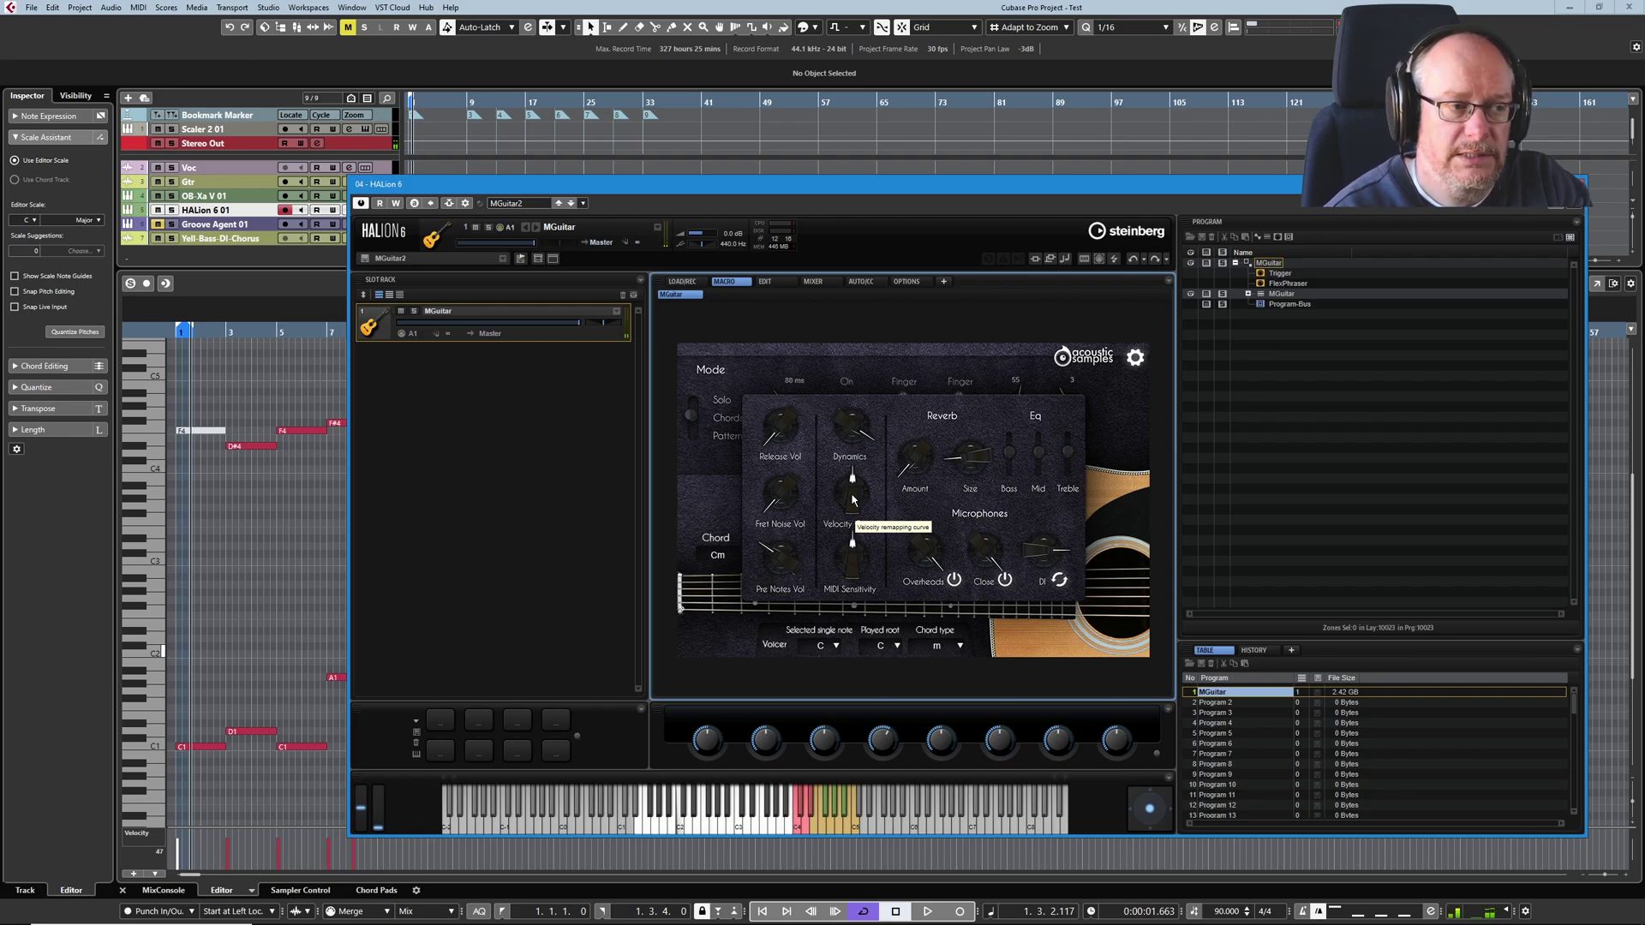
drag(868, 431, 895, 688)
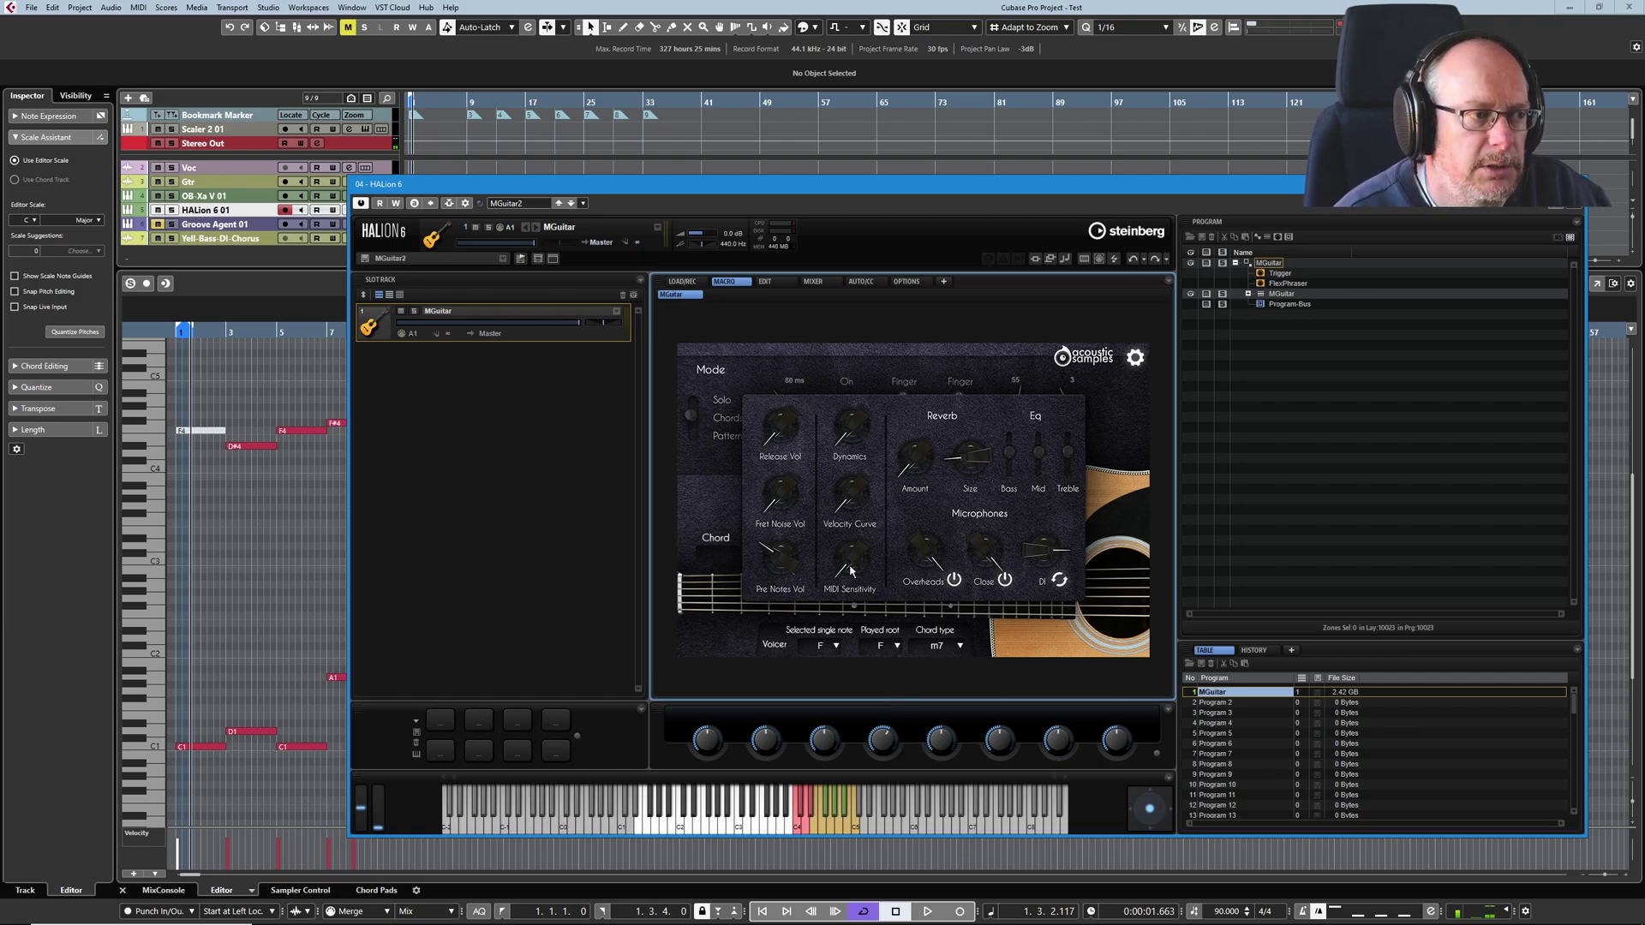
drag(853, 572, 850, 368)
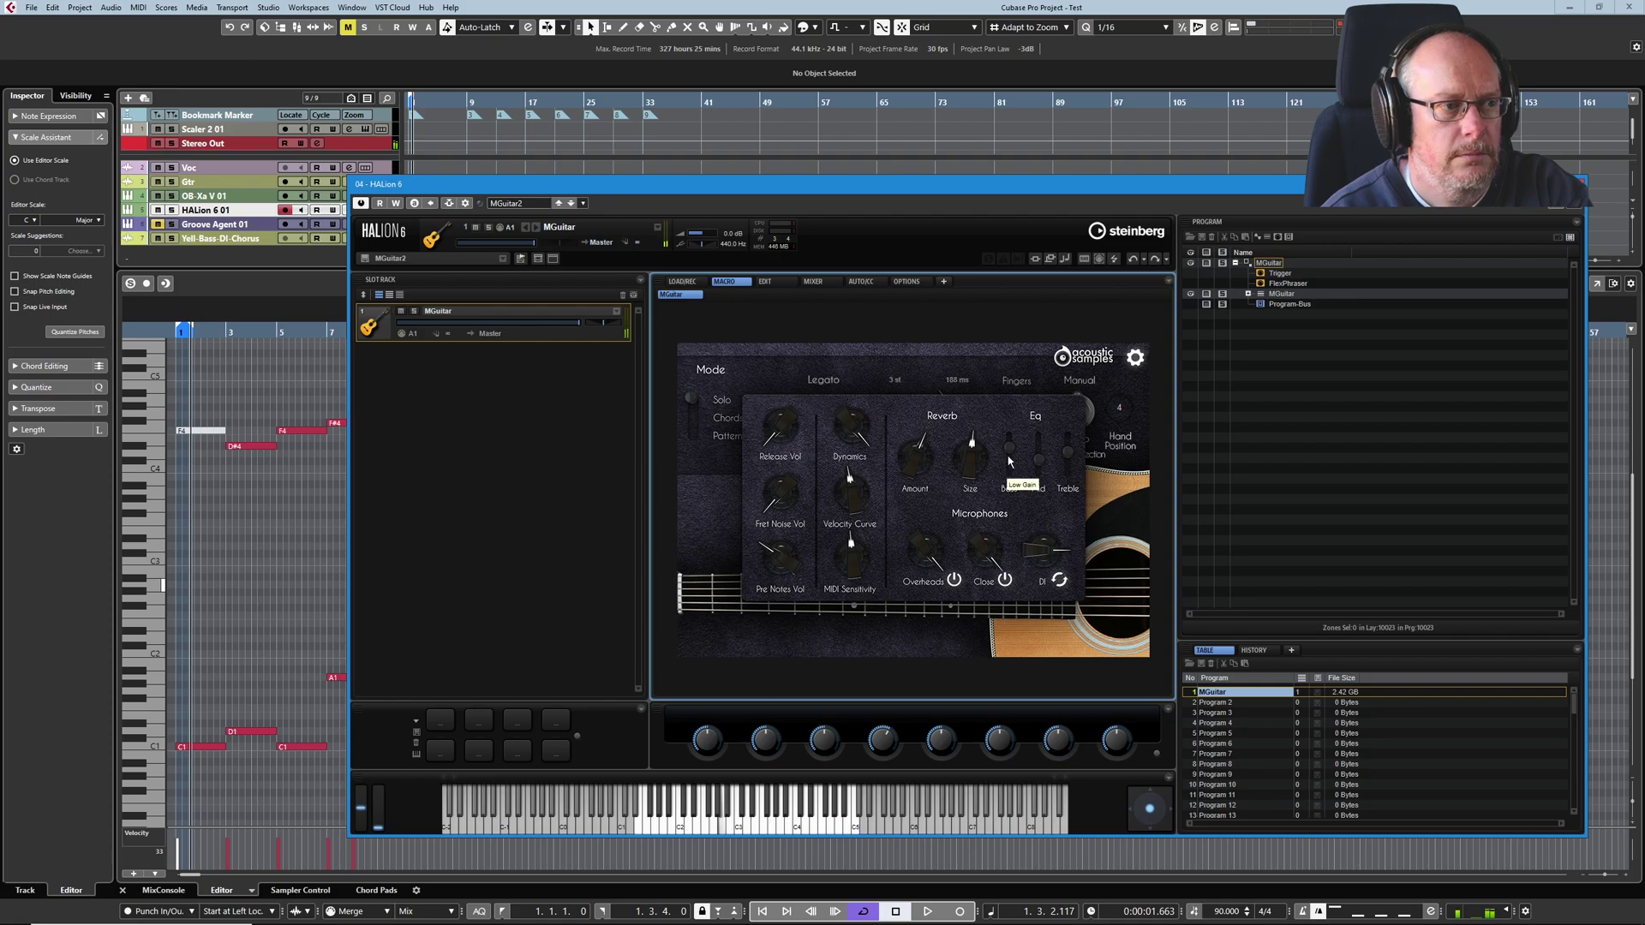
- Pull the Eq Bass slider down, then bring it partway back up
drag(1010, 454, 1012, 481)
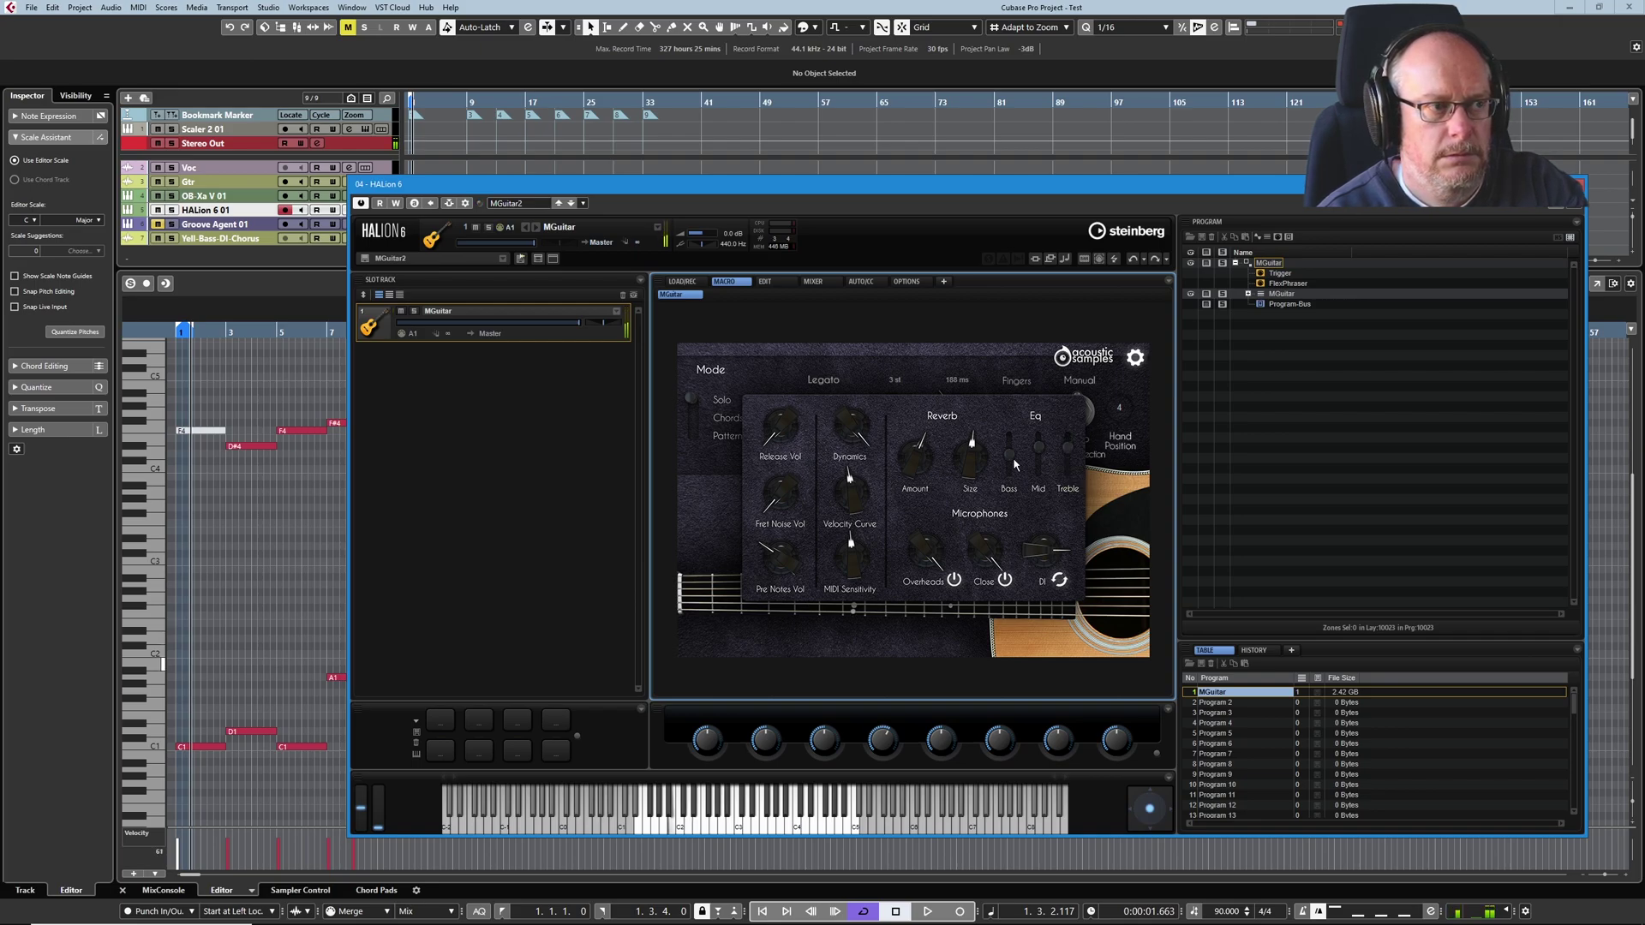
drag(1013, 464, 1014, 442)
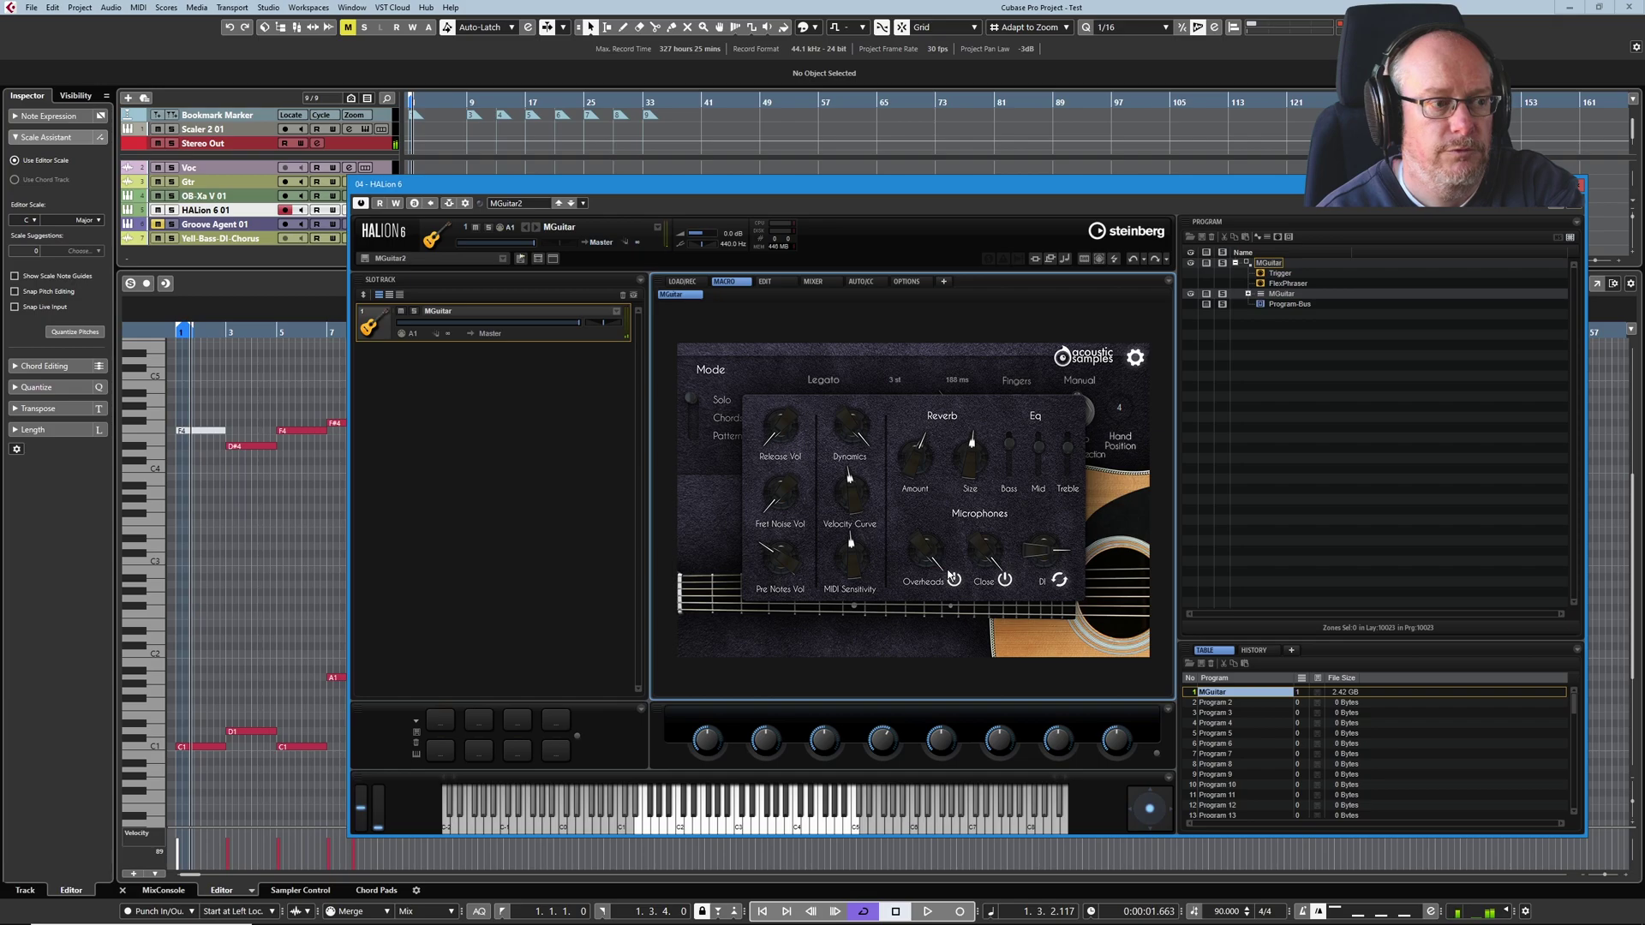
- Raise the Overheads mic, set Close to 12 o'clock, and bring DI up to about 11 o'clock
drag(936, 561, 1005, 592)
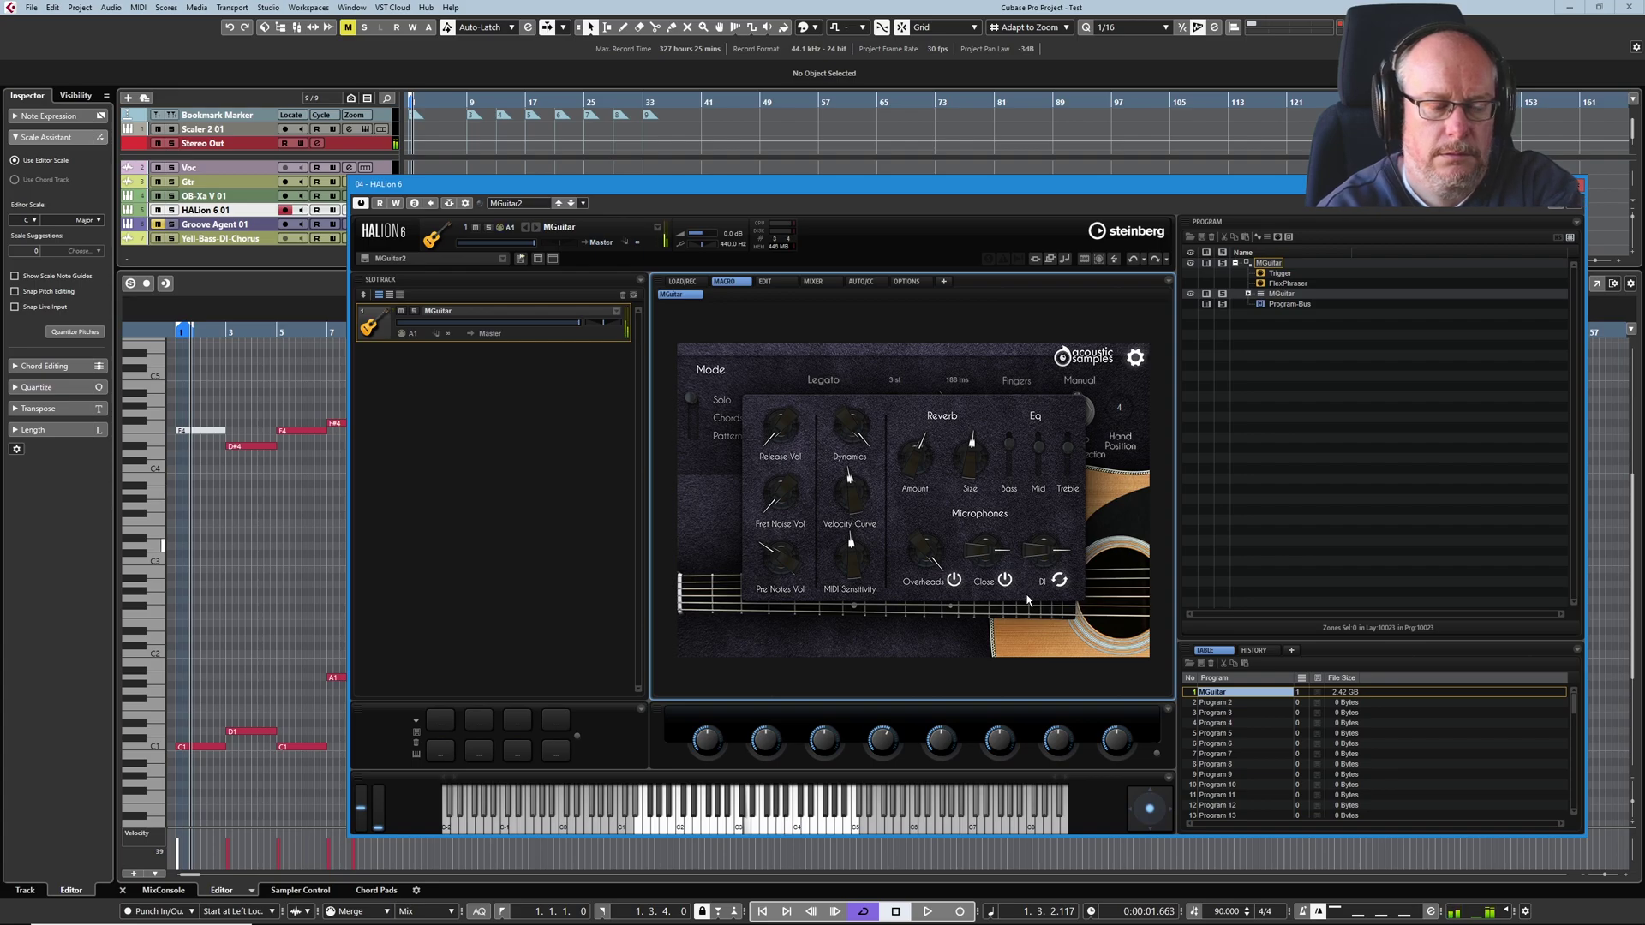
drag(1054, 554, 1039, 561)
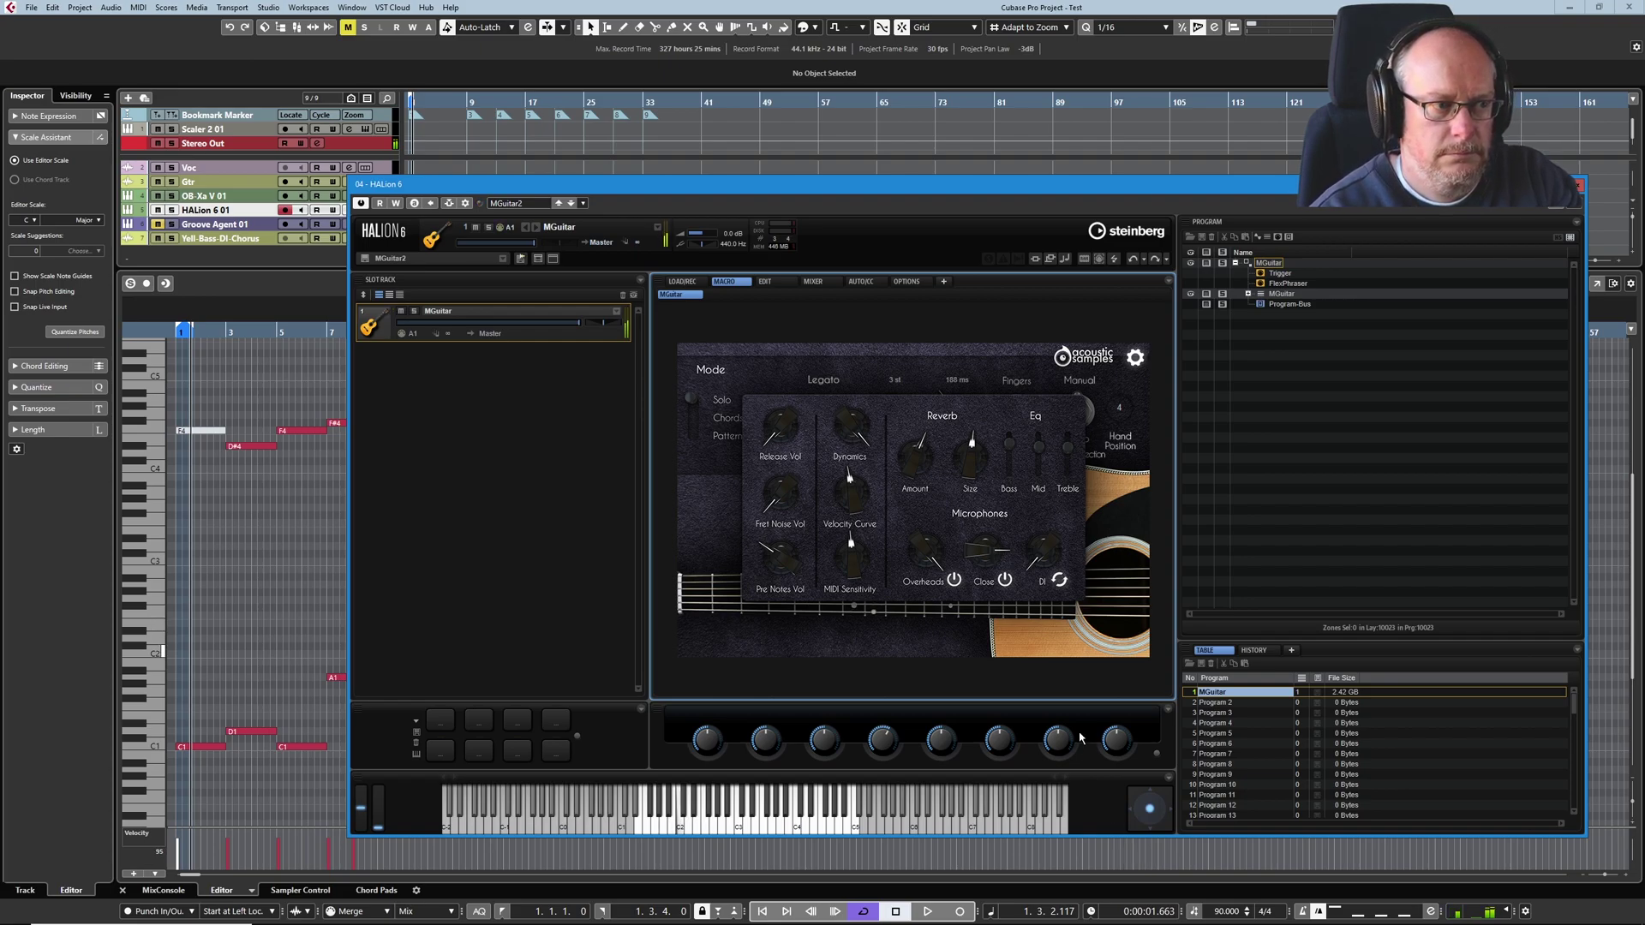
drag(983, 545, 1042, 504)
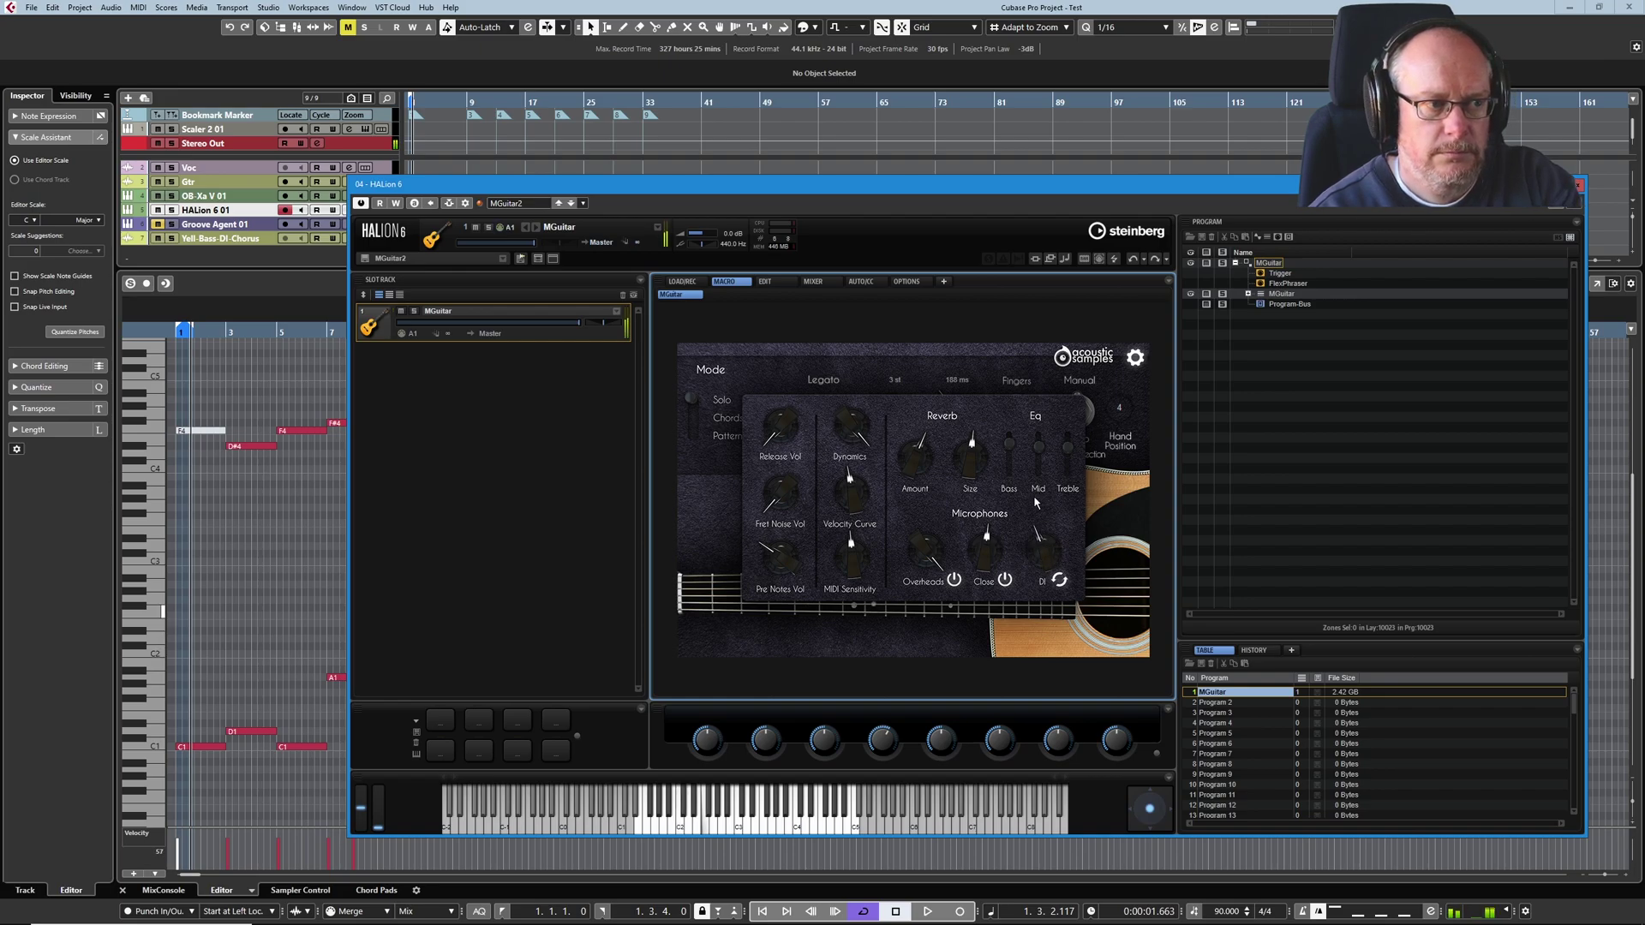